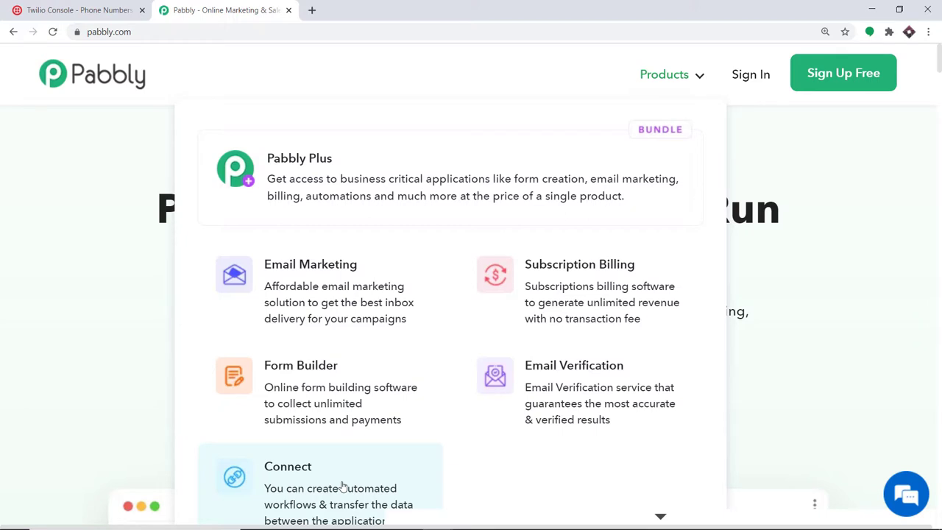
- Sign in to the Pabbly account and open the Connect application's dashboard
click(343, 486)
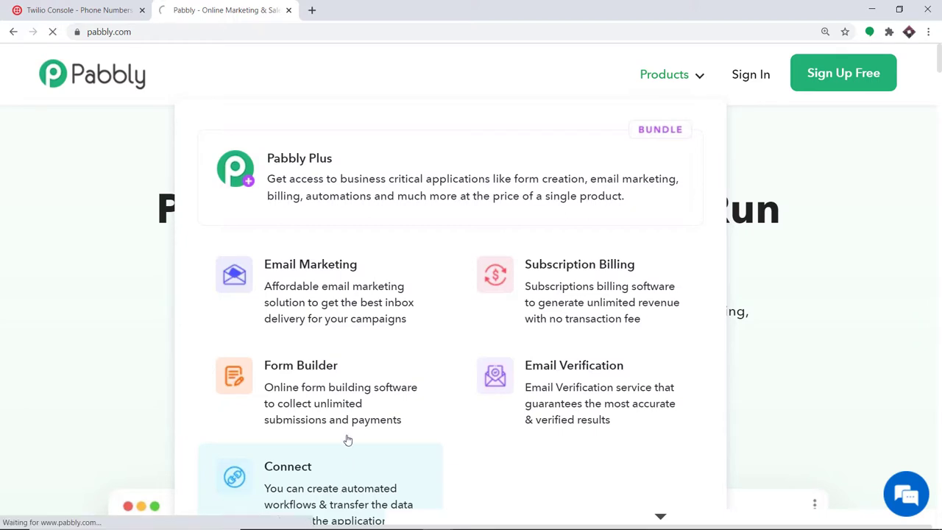
click(751, 76)
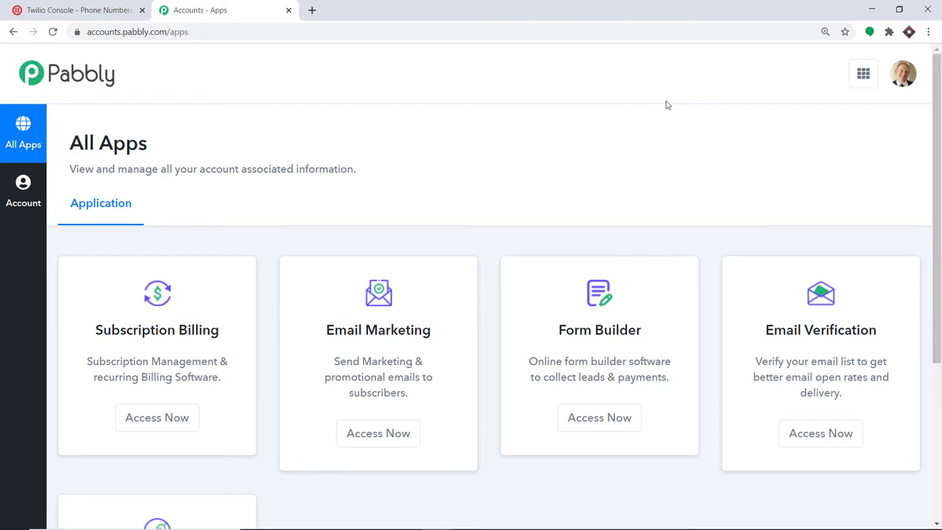
scroll(666, 105, down, 3)
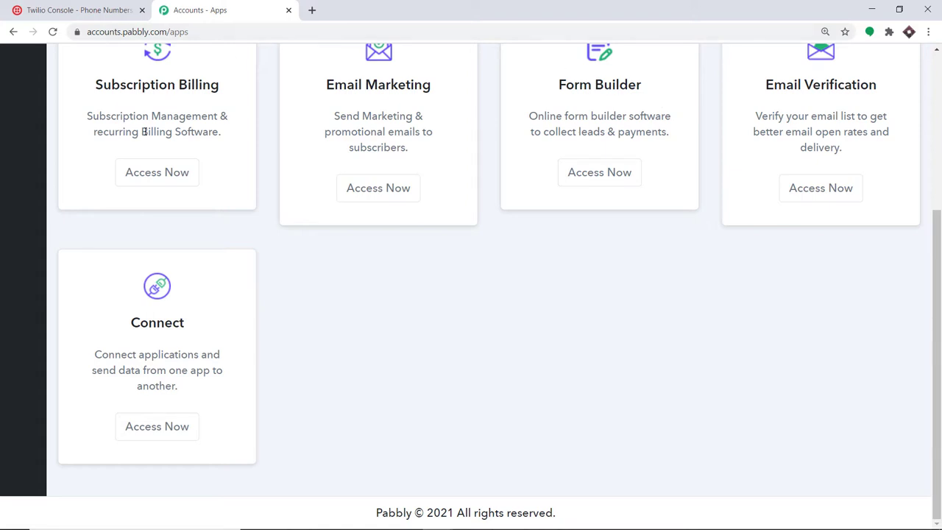
click(141, 424)
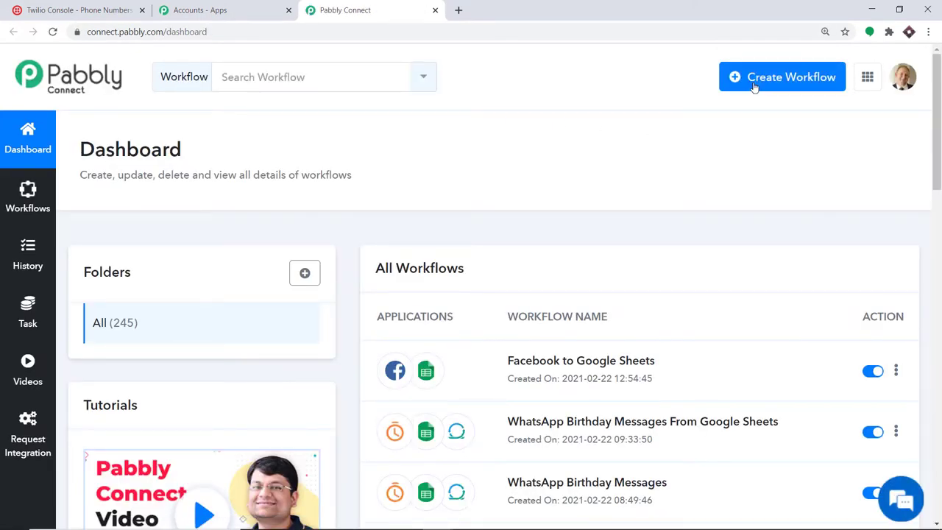
- Create a new workflow named "Shopify To Twilio"
click(755, 86)
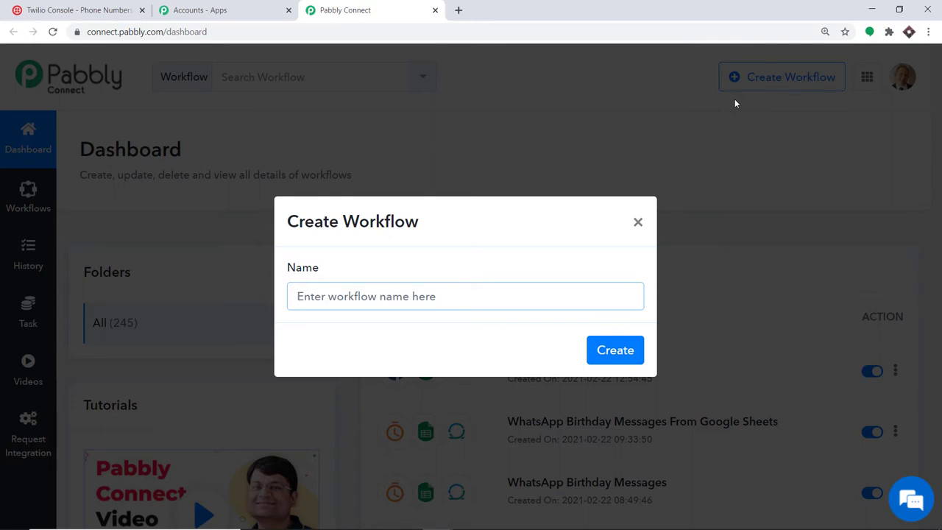
text(Shopify)
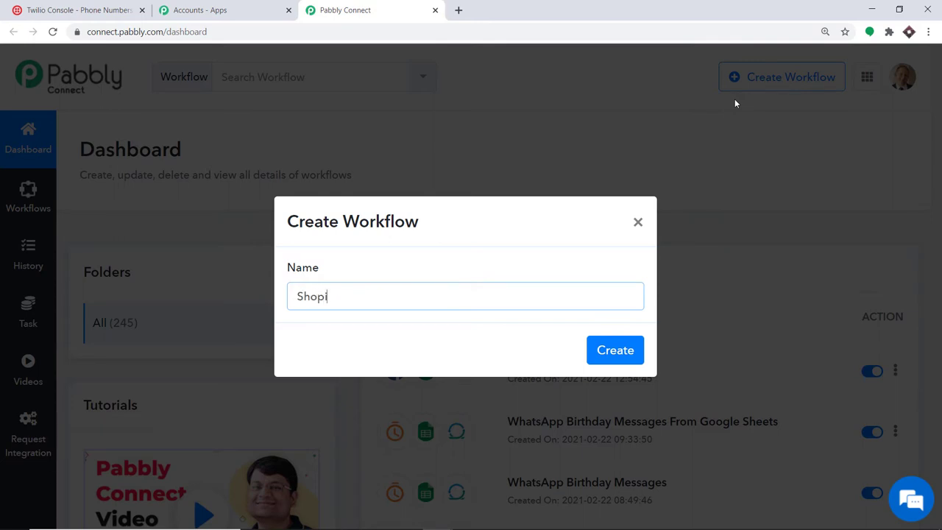
text( To Twilio)
click(607, 355)
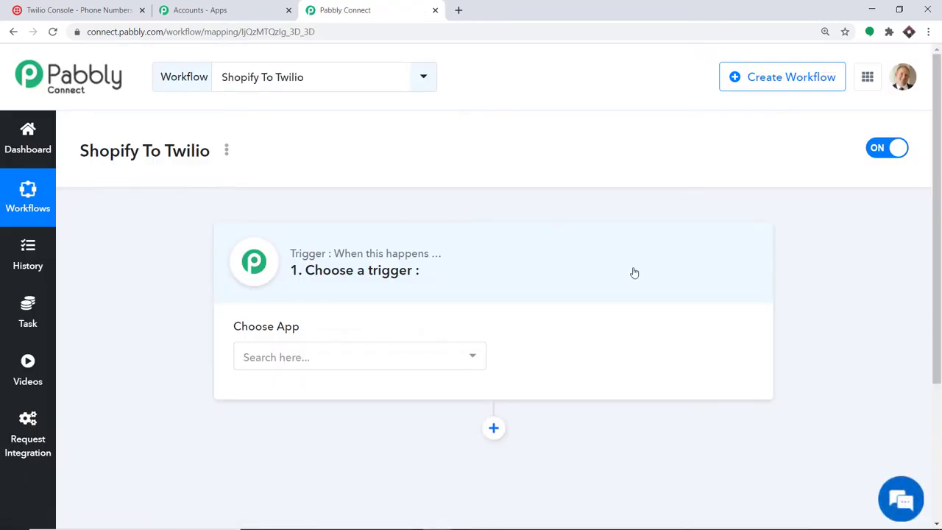
- Set the workflow's trigger app to Shopify with New Order as the trigger event
click(327, 356)
text(sh)
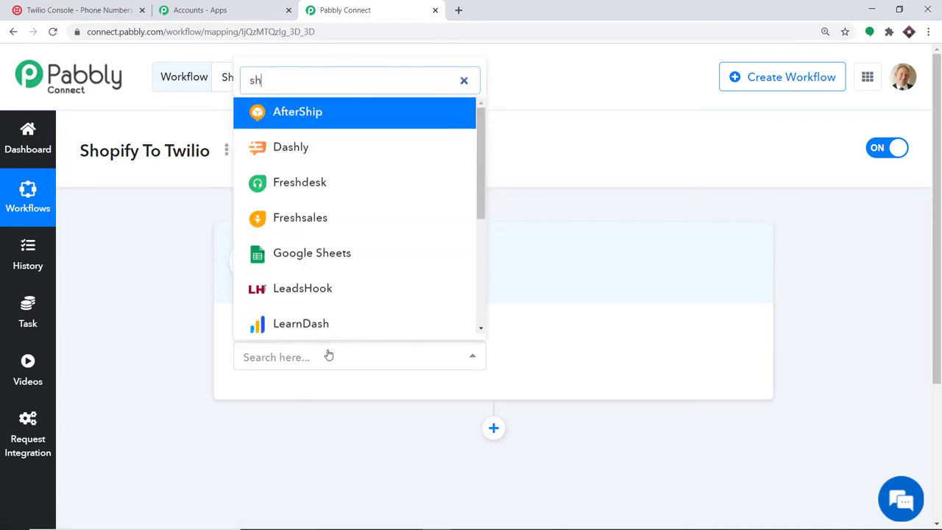
text(opify)
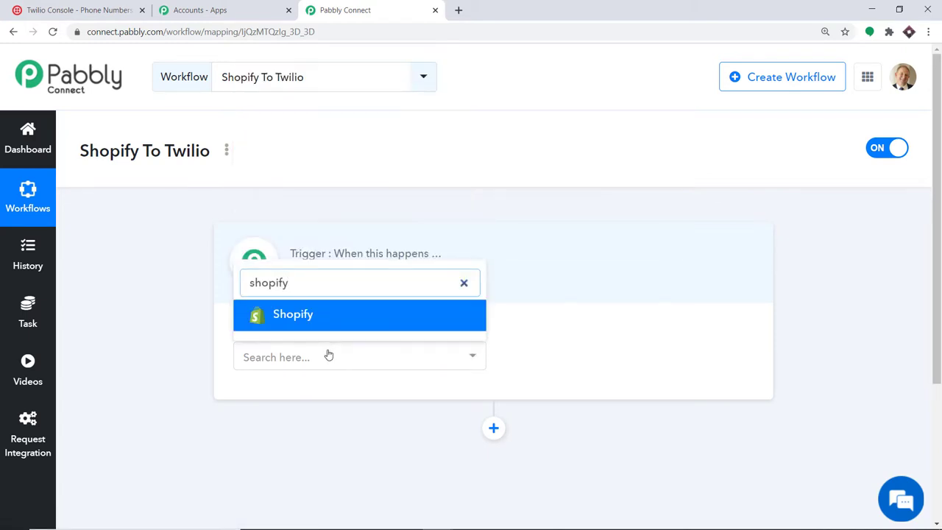
click(324, 319)
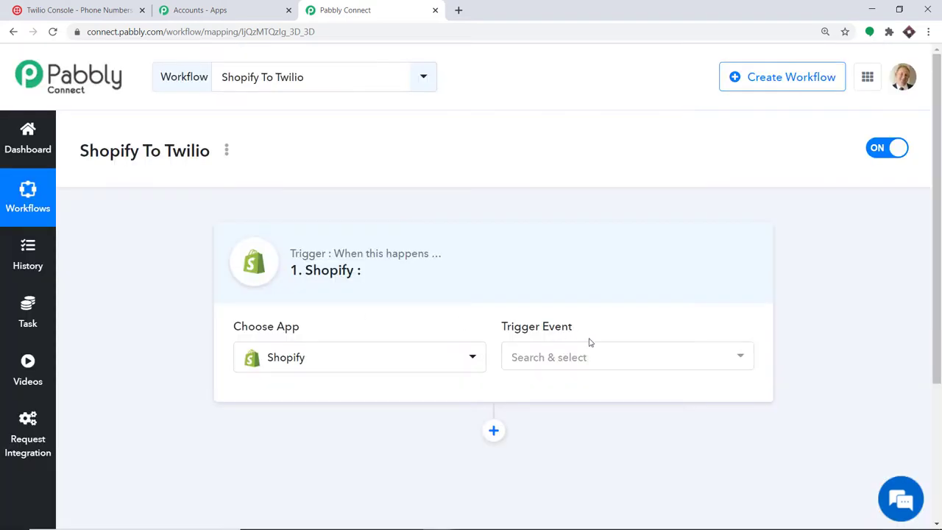
click(596, 358)
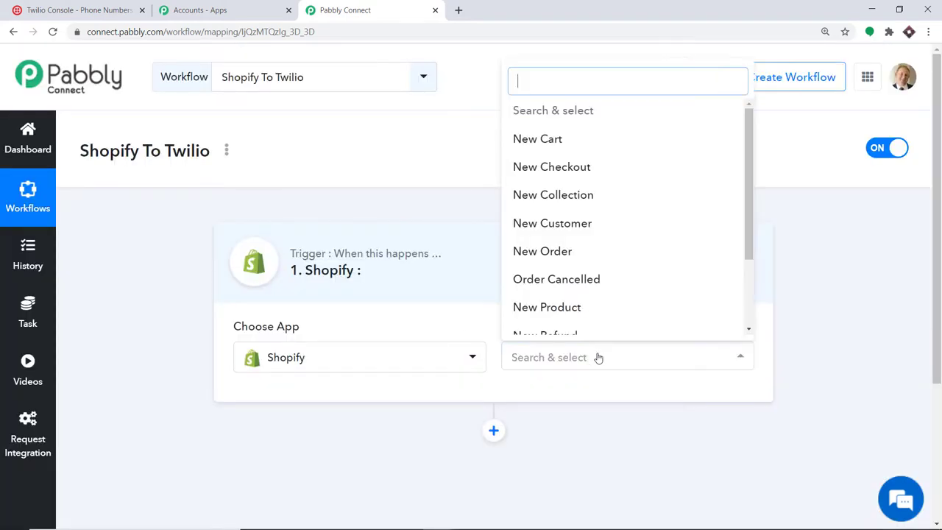
click(598, 254)
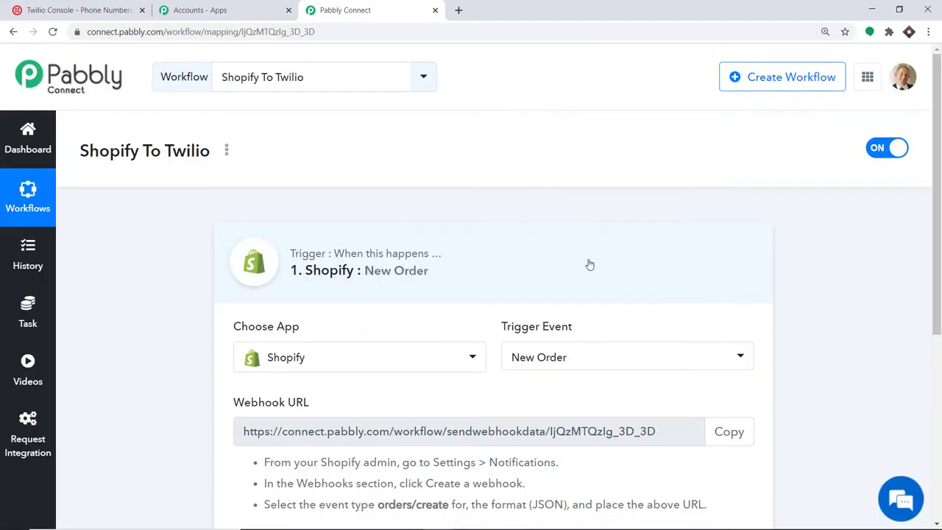
click(578, 365)
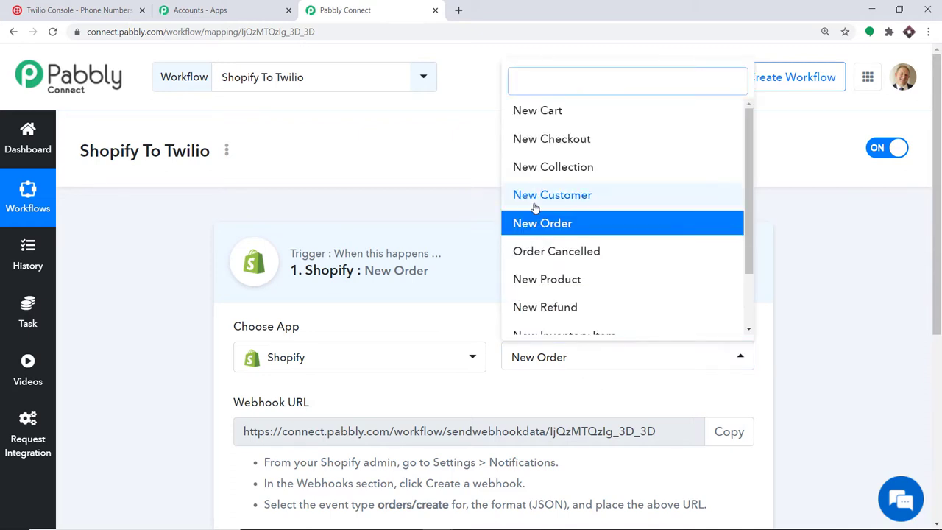
scroll(581, 276, down, 1)
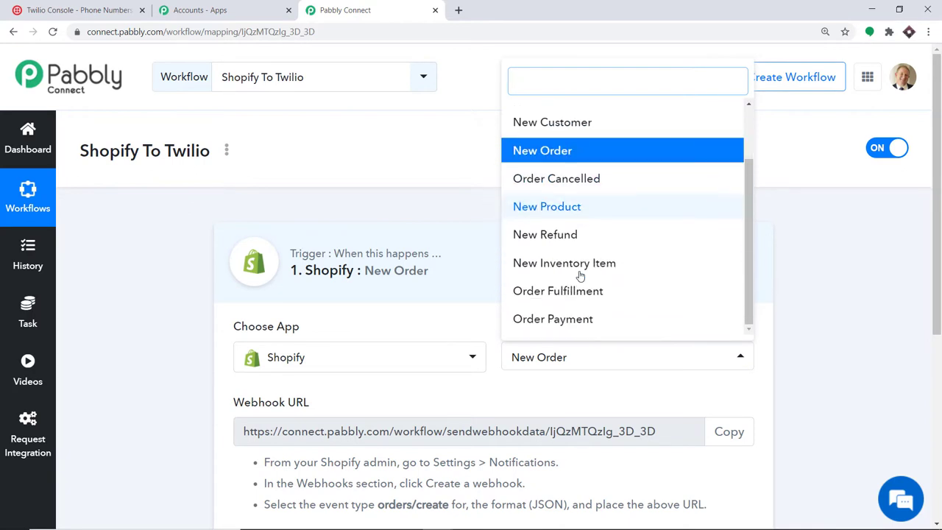
scroll(621, 277, down, 2)
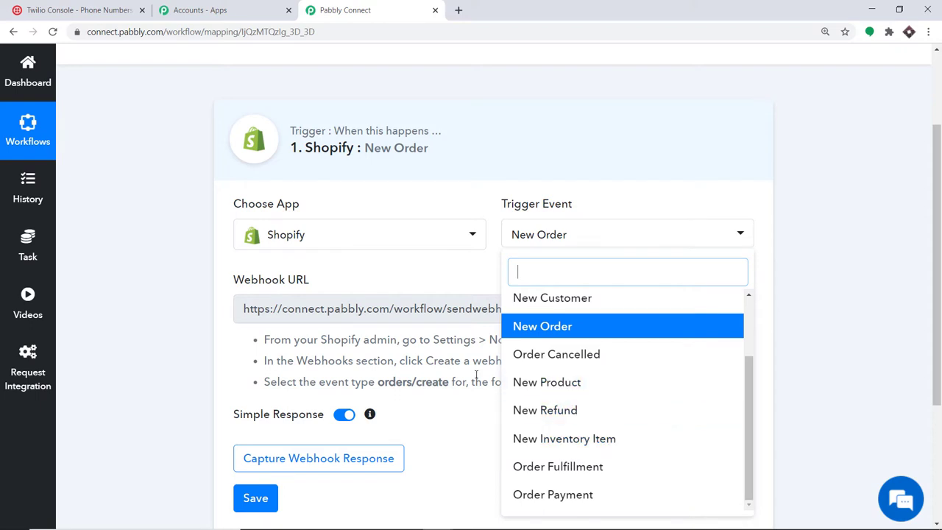
click(418, 279)
scroll(414, 286, down, 1)
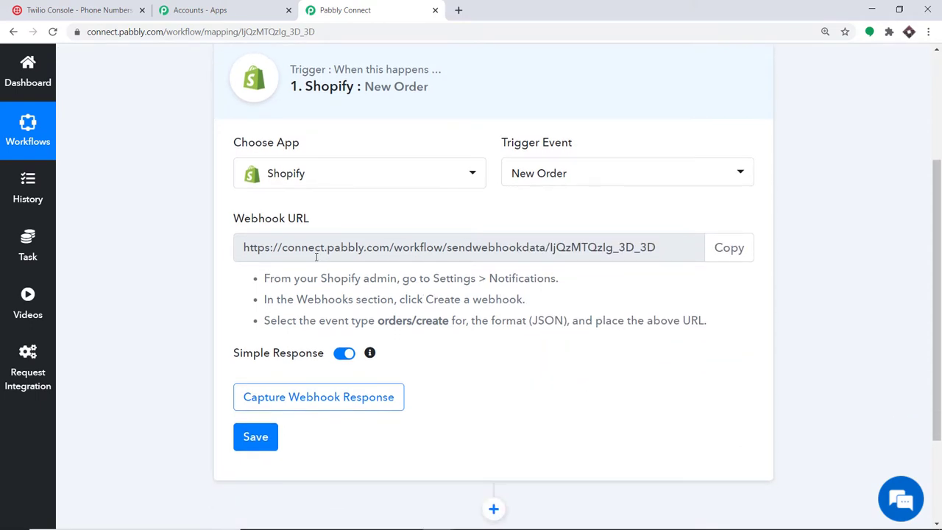
- Switch to Shopify in a new browser tab and open the Pabbly store's admin
click(458, 9)
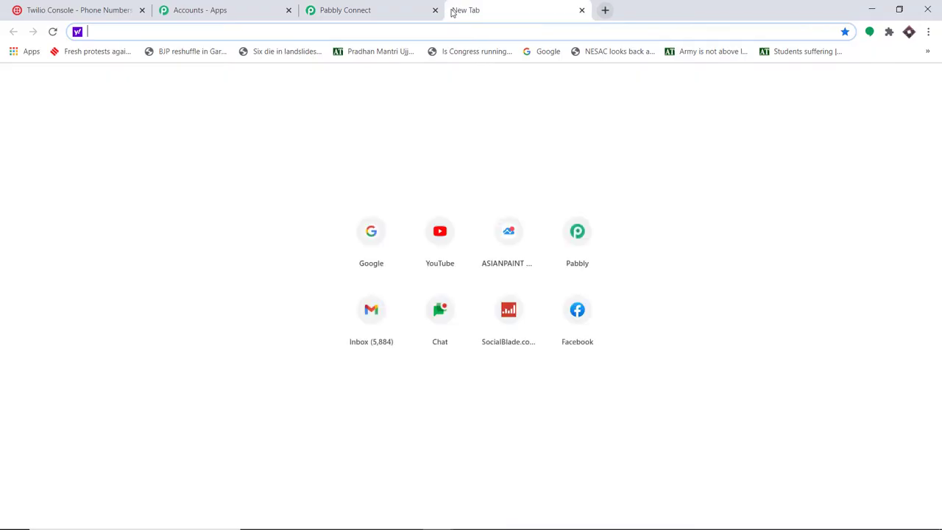
text(shop)
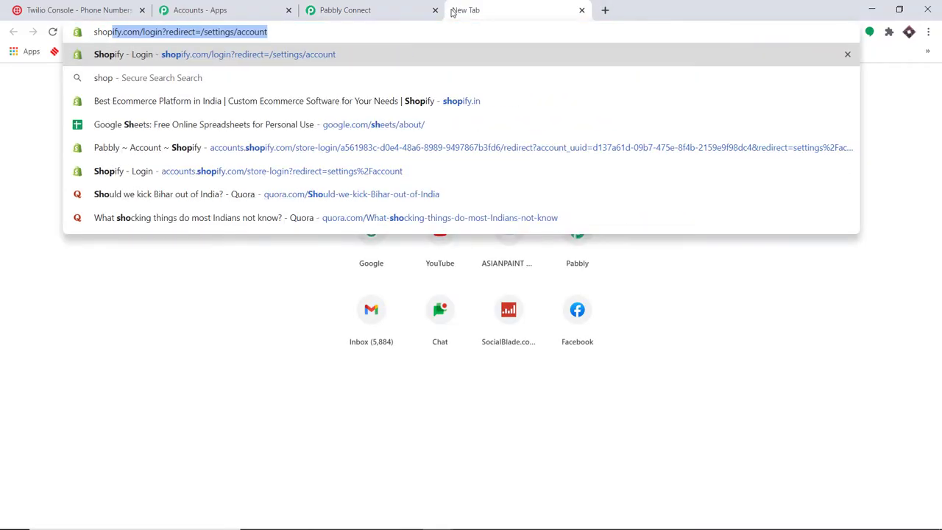
click(135, 194)
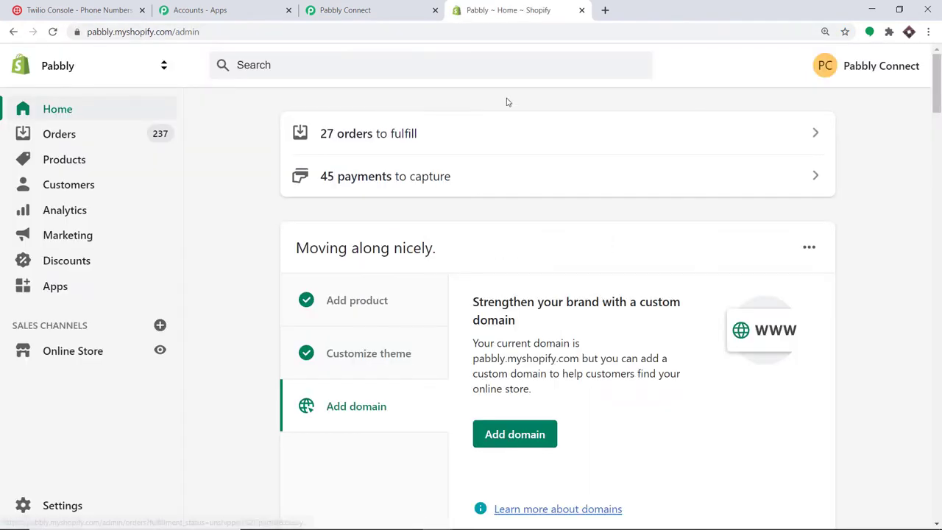
- Open the Shopify store's notification settings and go to the Webhooks section
scroll(239, 237, down, 3)
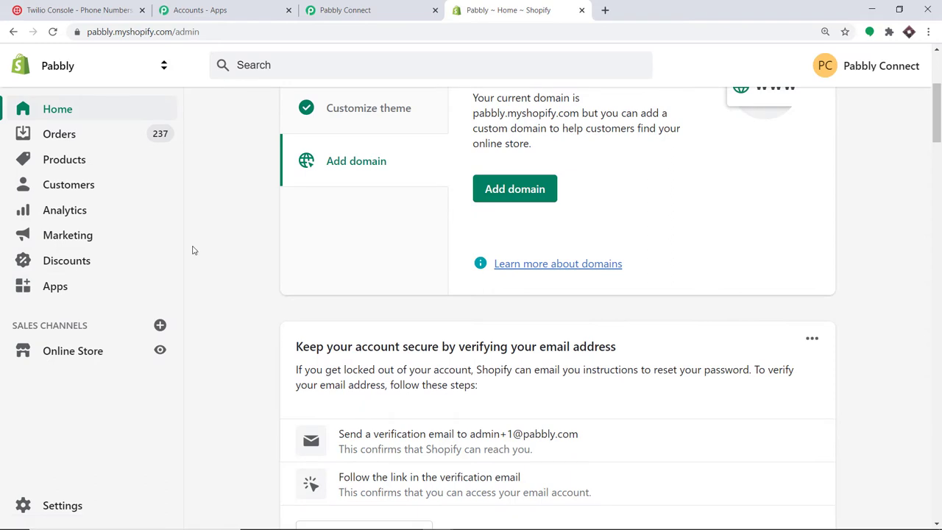
scroll(191, 250, down, 1)
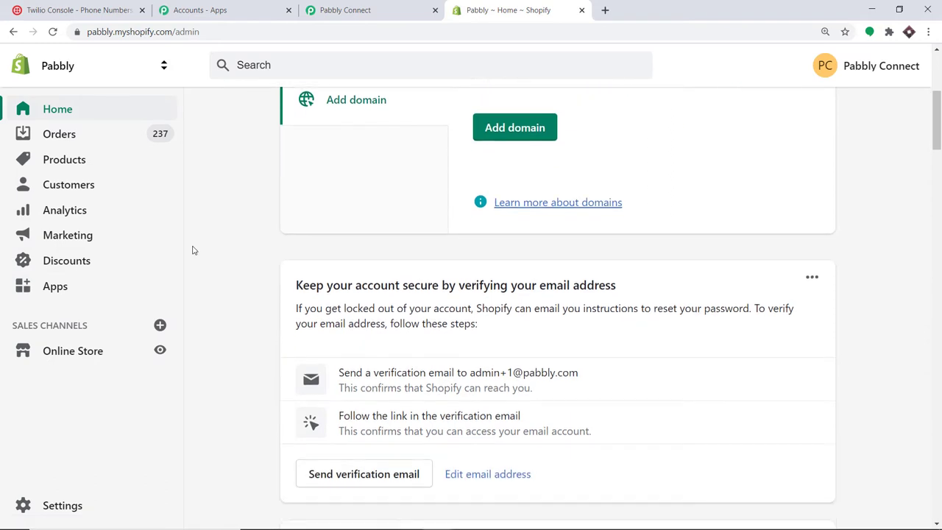
click(85, 506)
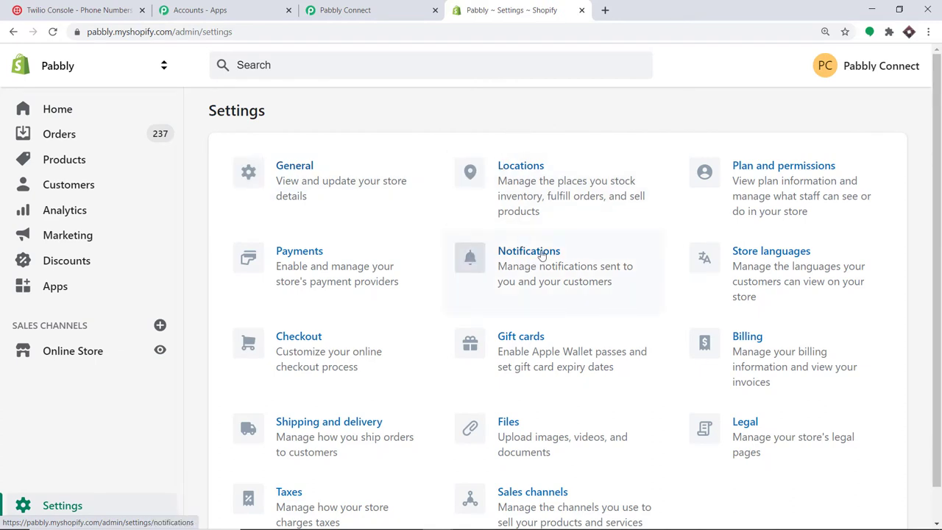
click(541, 254)
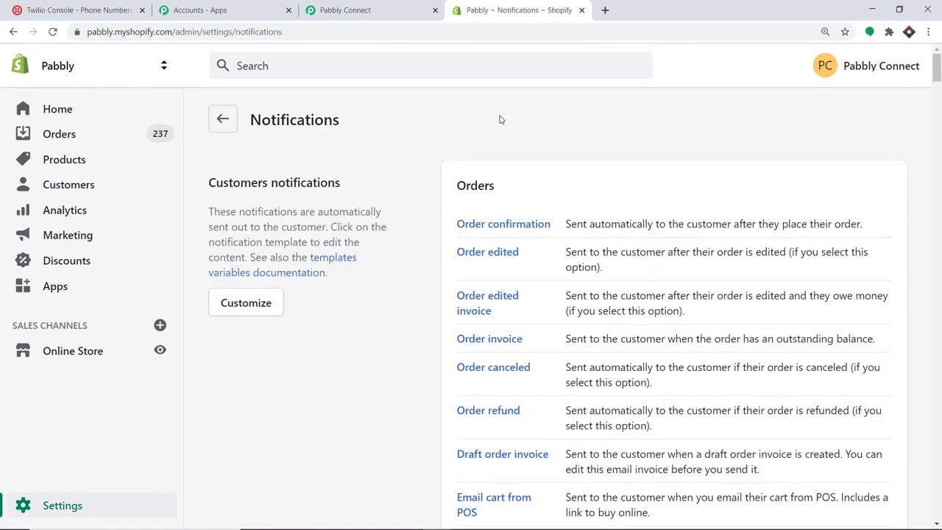
scroll(499, 120, down, 12)
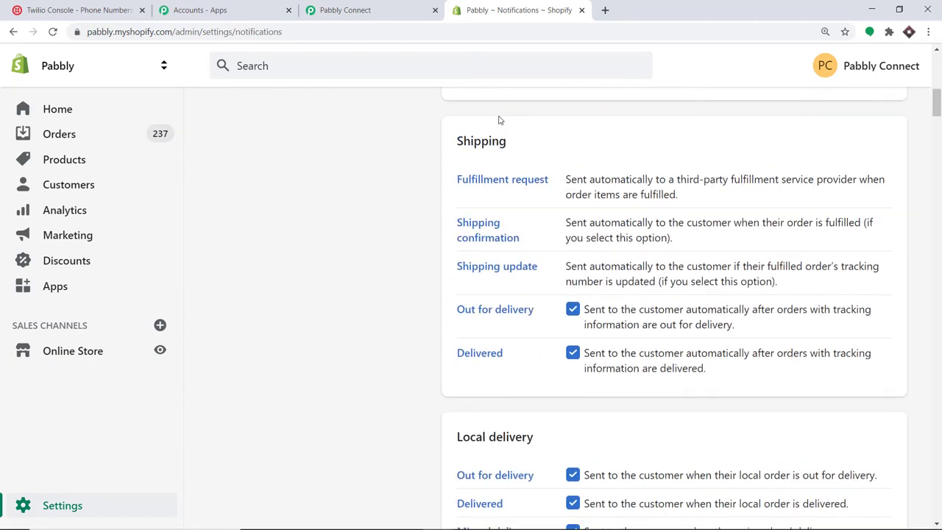
scroll(499, 120, down, 15)
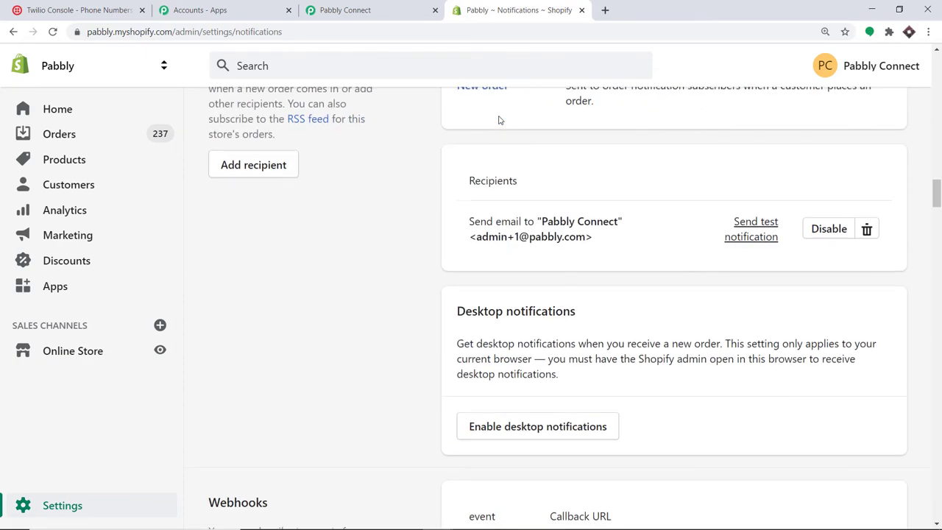
scroll(499, 120, down, 2)
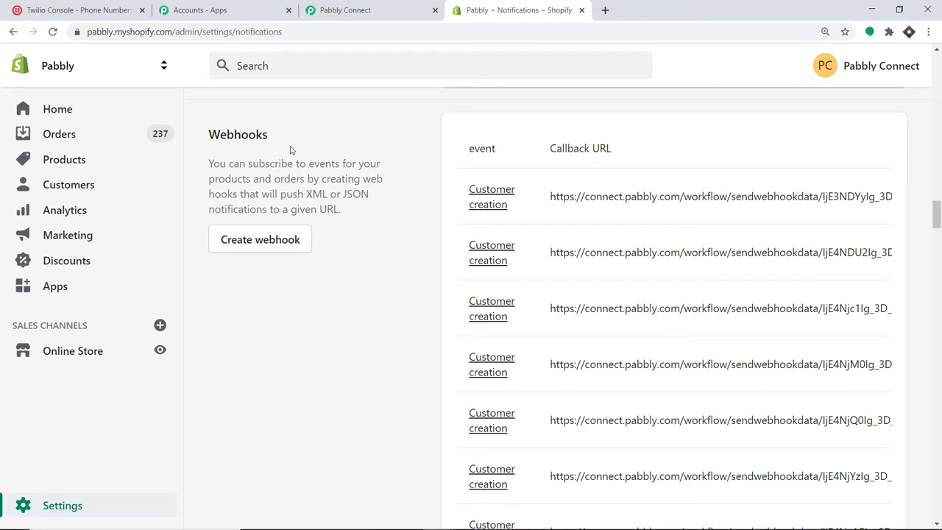
- Start a new webhook in the Shopify notification settings and set its event to Order creation
click(271, 243)
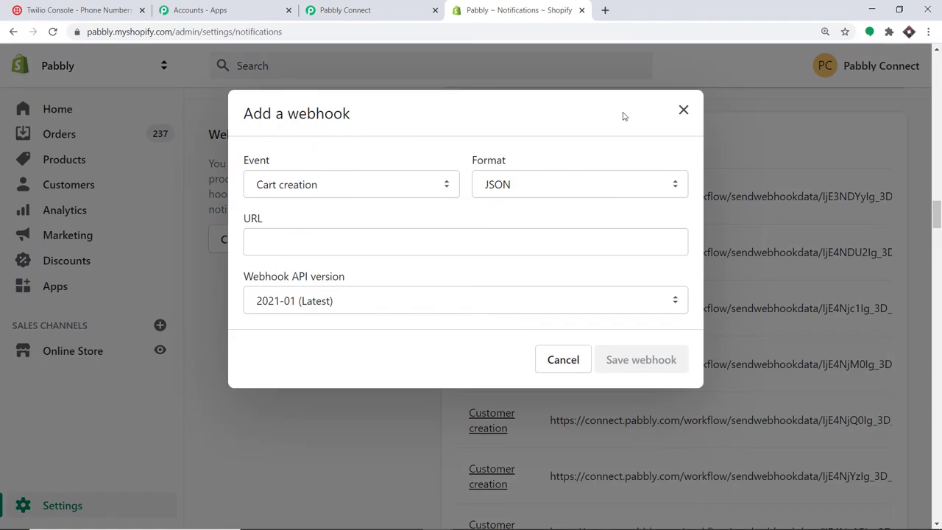
click(299, 190)
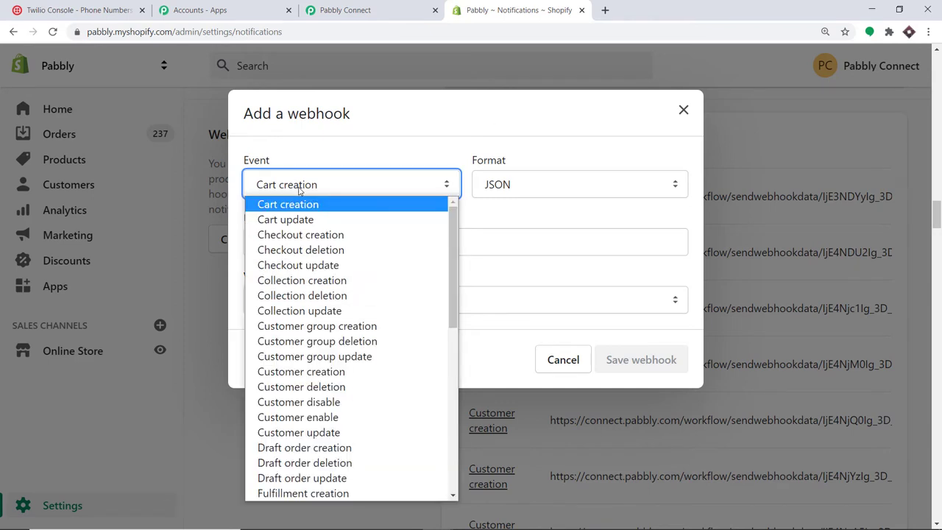
key(o)
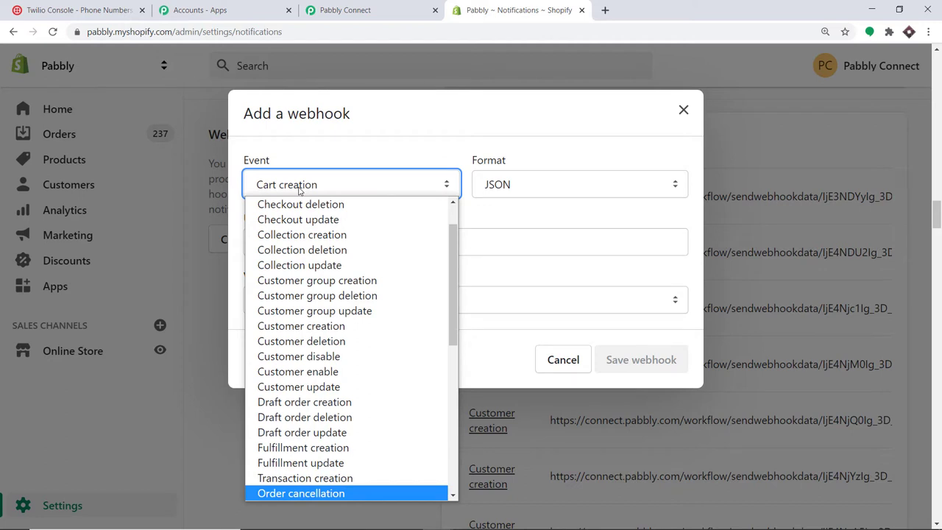
key(Down)
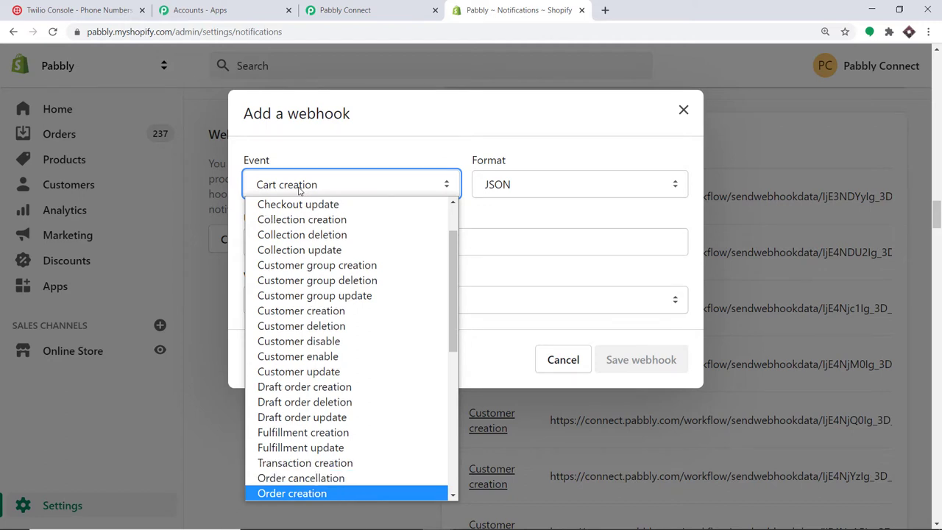
click(266, 495)
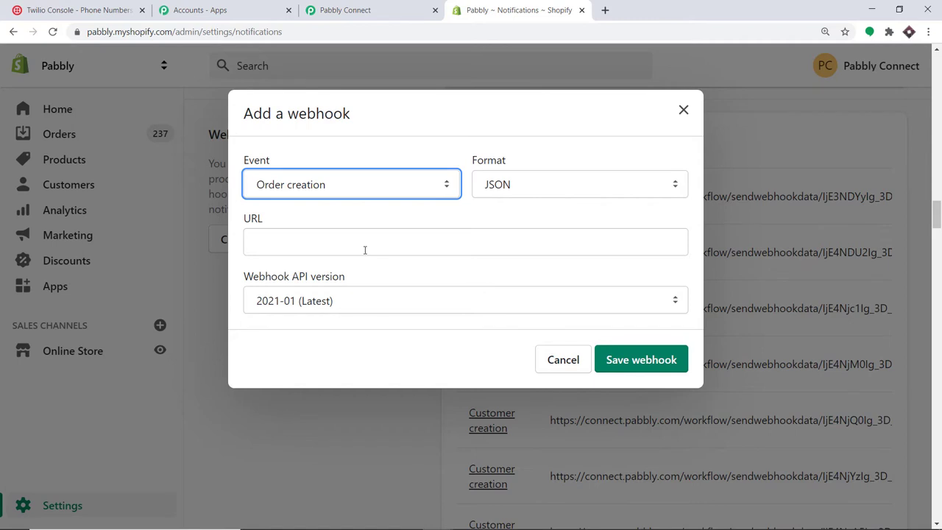
- Copy the webhook URL from the Pabbly Connect trigger and paste it as the URL of the new Shopify webhook
click(384, 9)
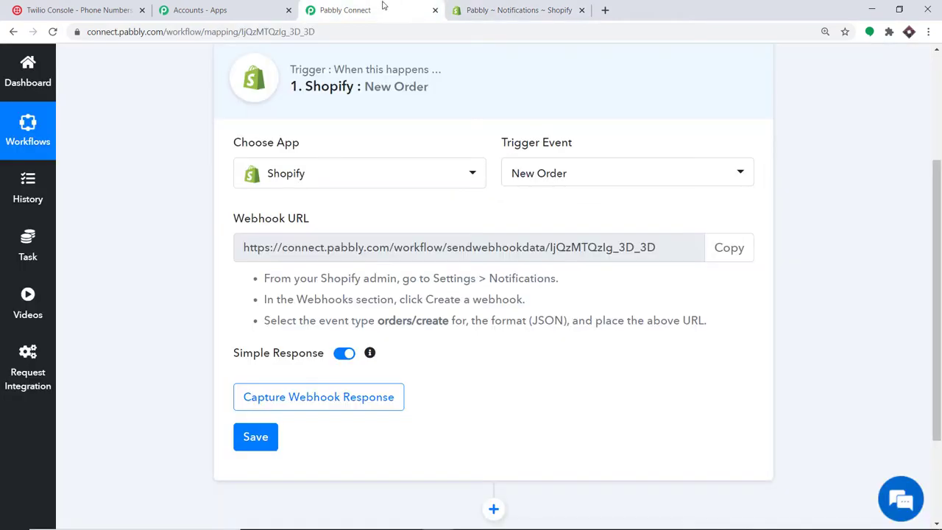
click(740, 252)
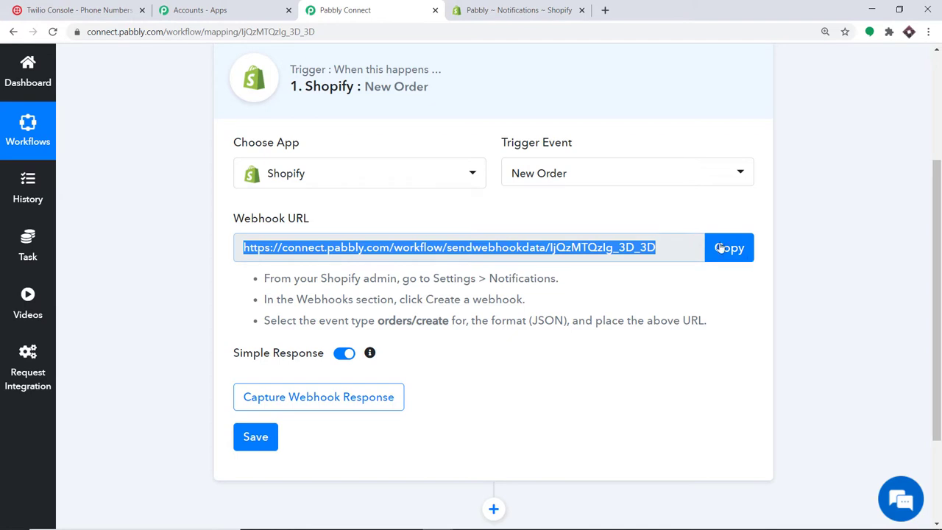
click(545, 9)
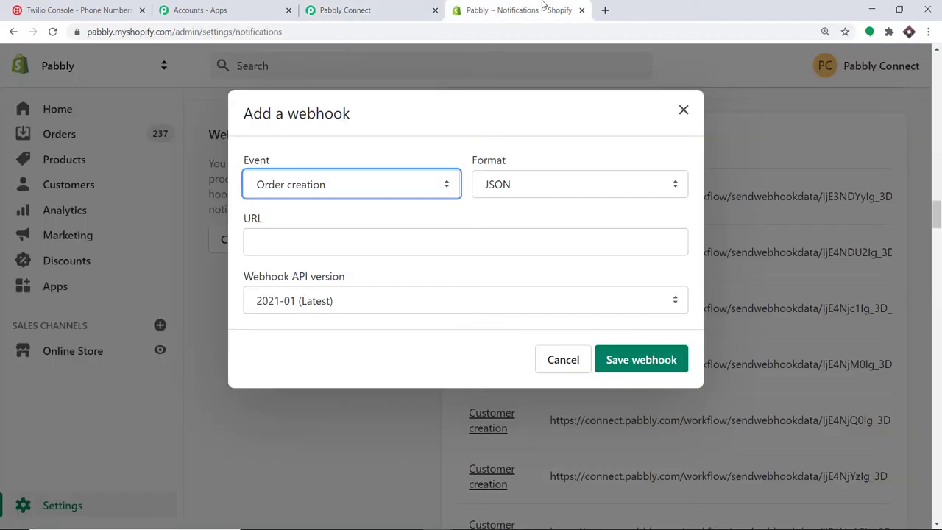
click(329, 240)
right_click(328, 240)
click(372, 337)
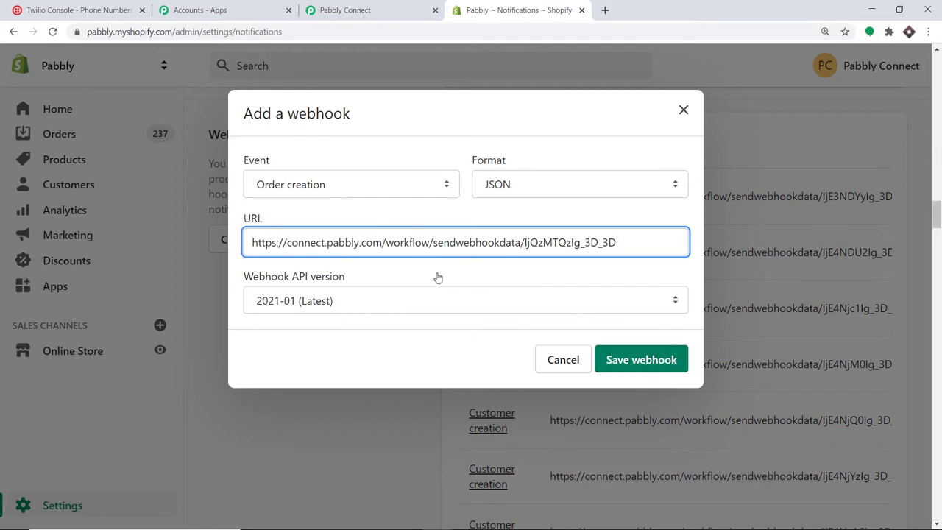
- Save the new Shopify webhook, switch to Pabbly Connect and start capturing the trigger's webhook response
click(642, 359)
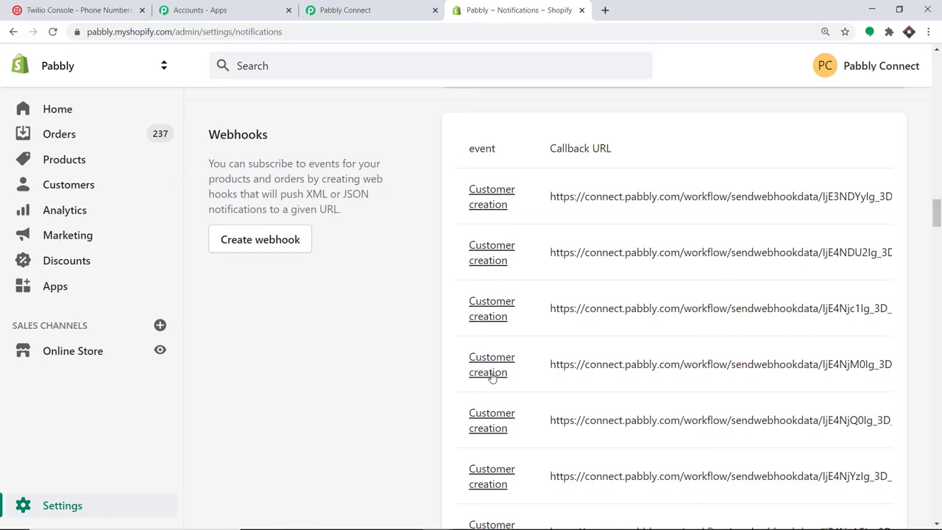
click(357, 8)
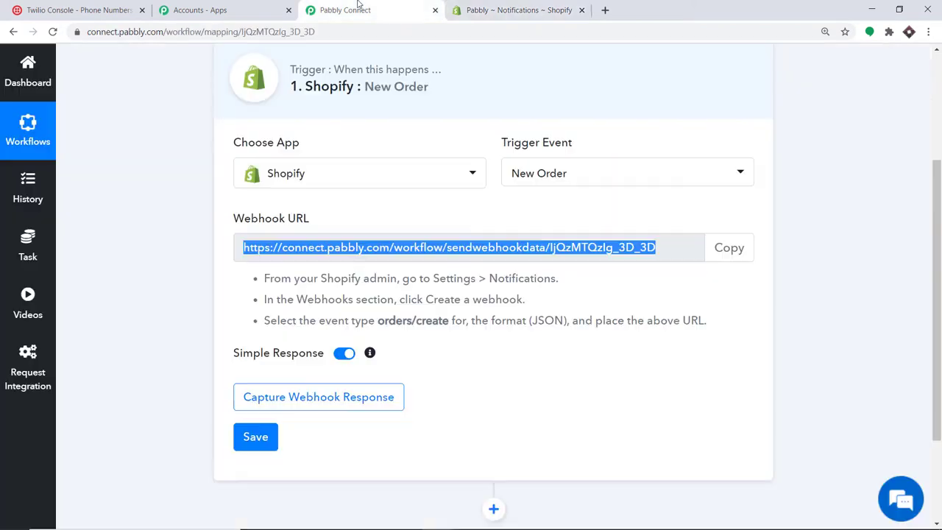
scroll(434, 214, down, 2)
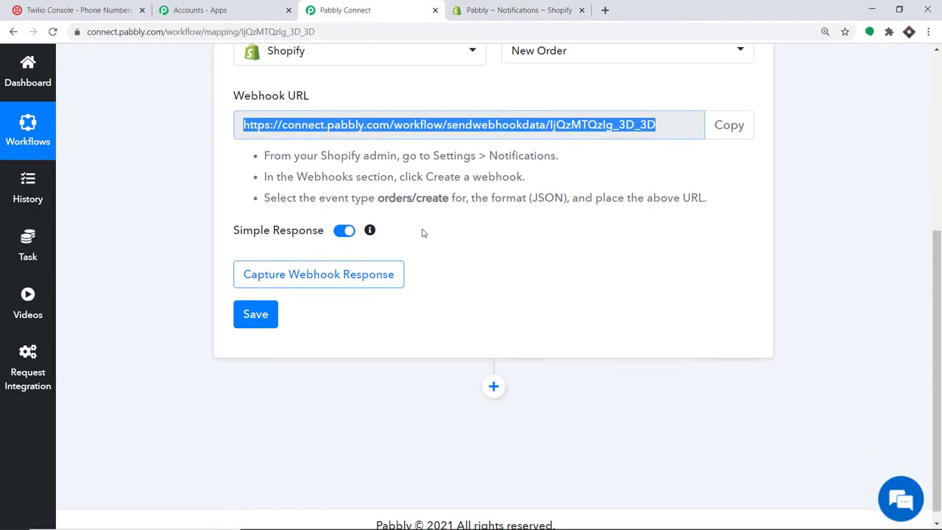
click(377, 278)
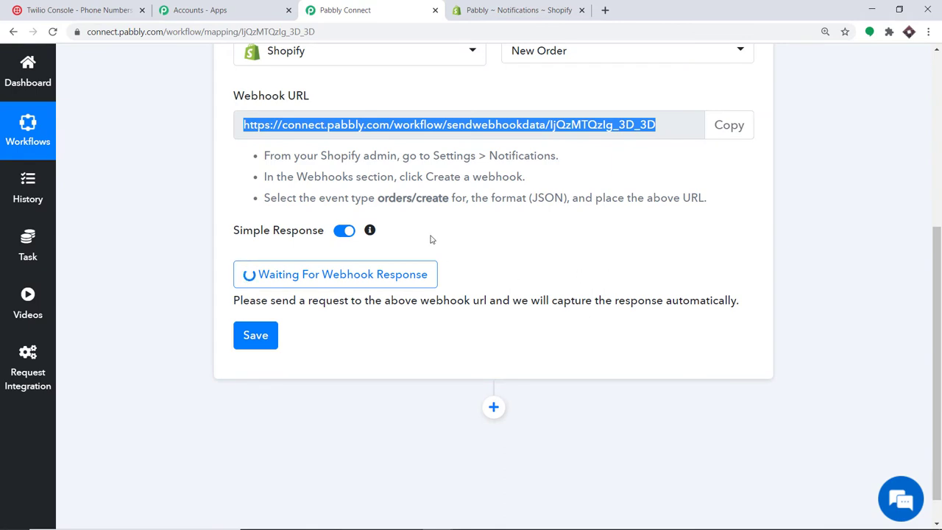
- Switch to Shopify, view the online store and start an immediate purchase of the Fly repellent fan from the catalog
click(508, 11)
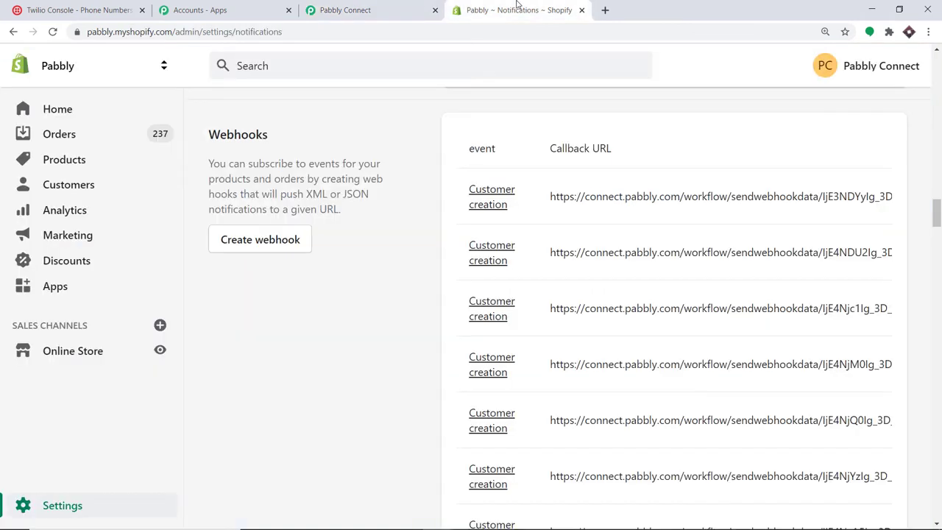
click(161, 354)
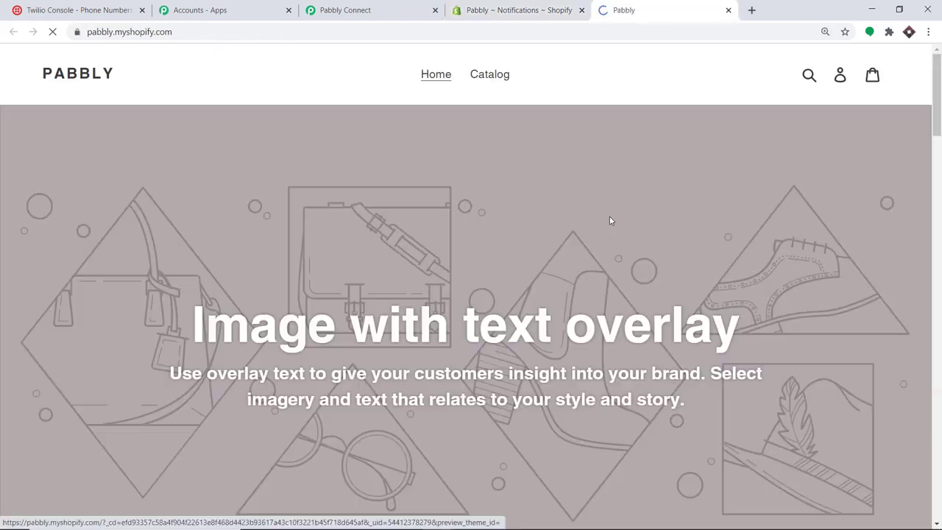
click(491, 80)
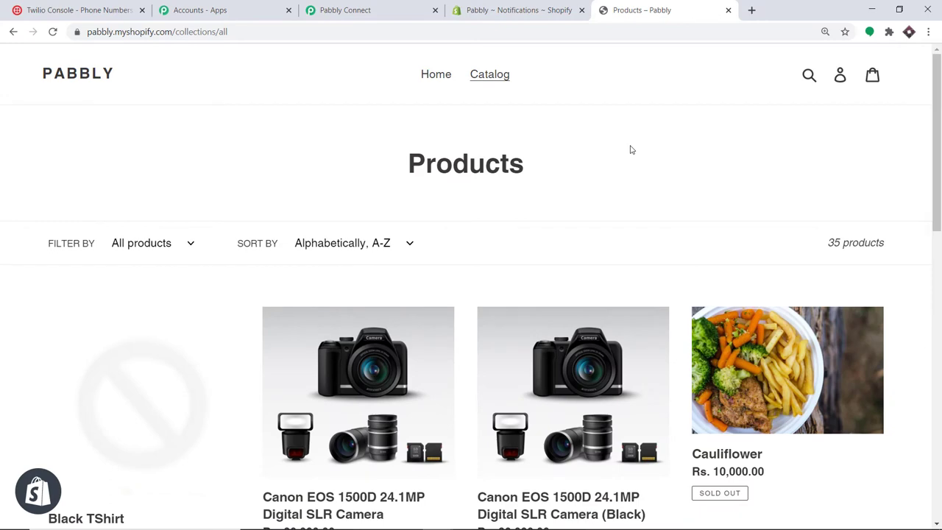
scroll(630, 150, down, 4)
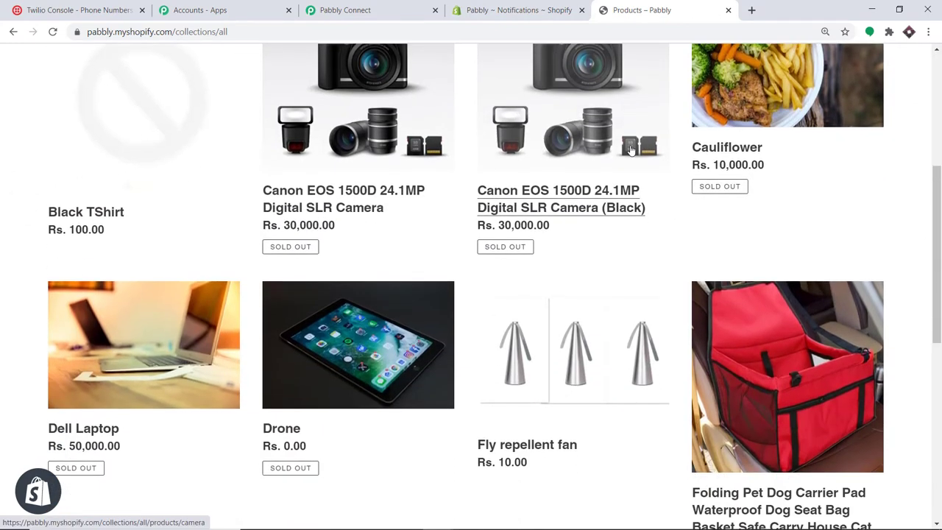
scroll(630, 149, down, 3)
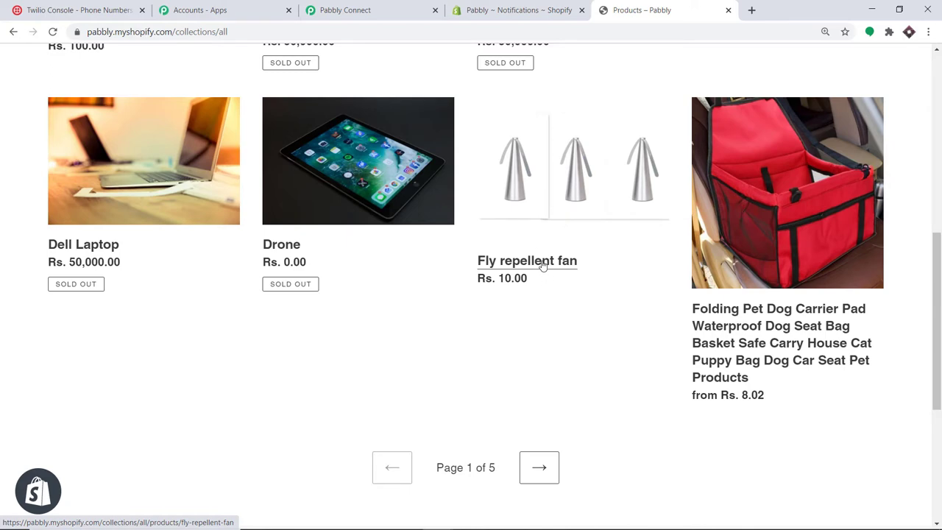
click(542, 263)
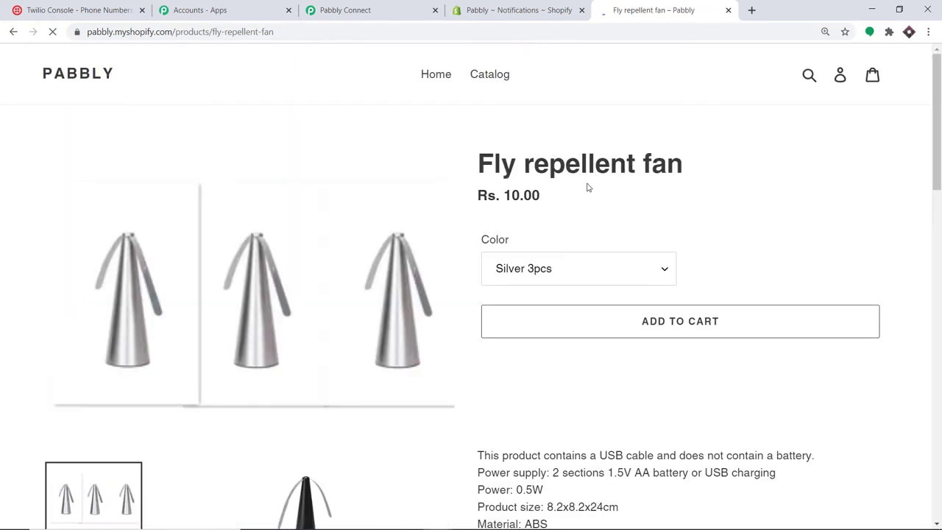
scroll(587, 200, down, 1)
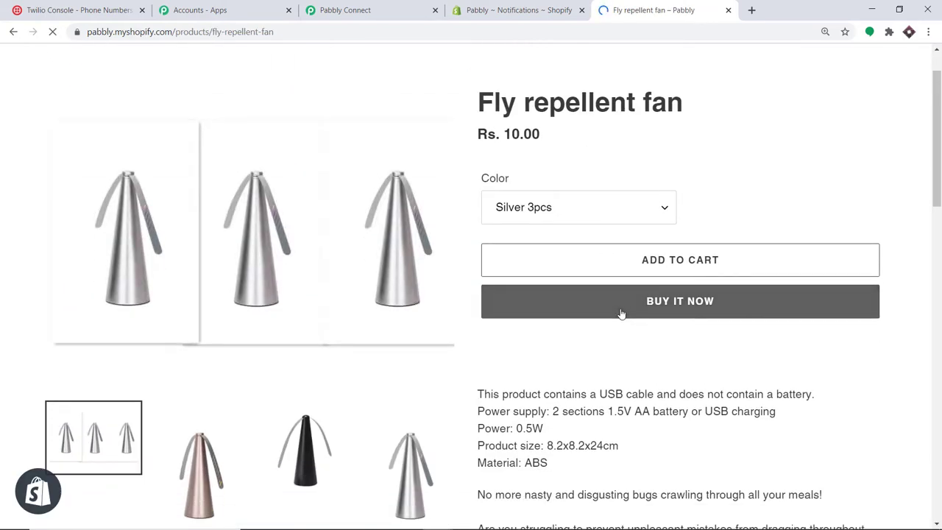
click(621, 314)
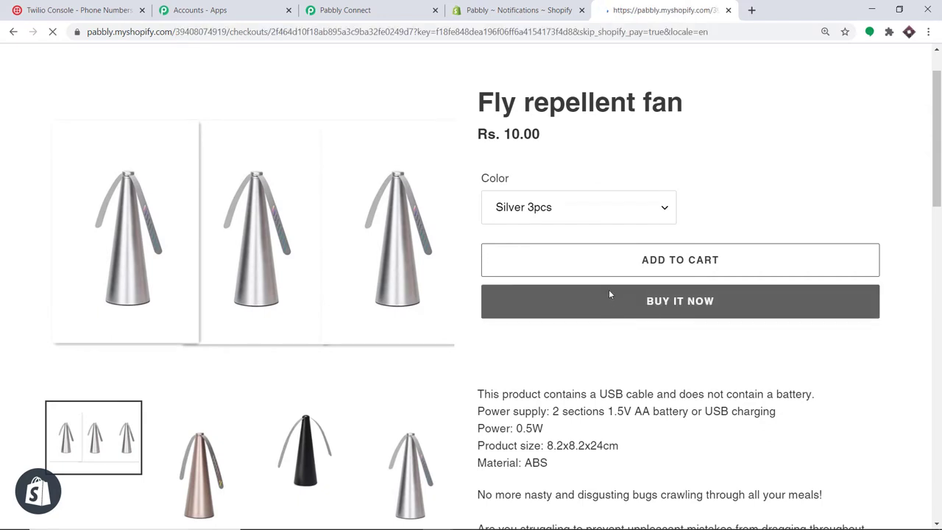
- Fill in the checkout's contact information and shipping address from the first saved autofill entry
click(195, 218)
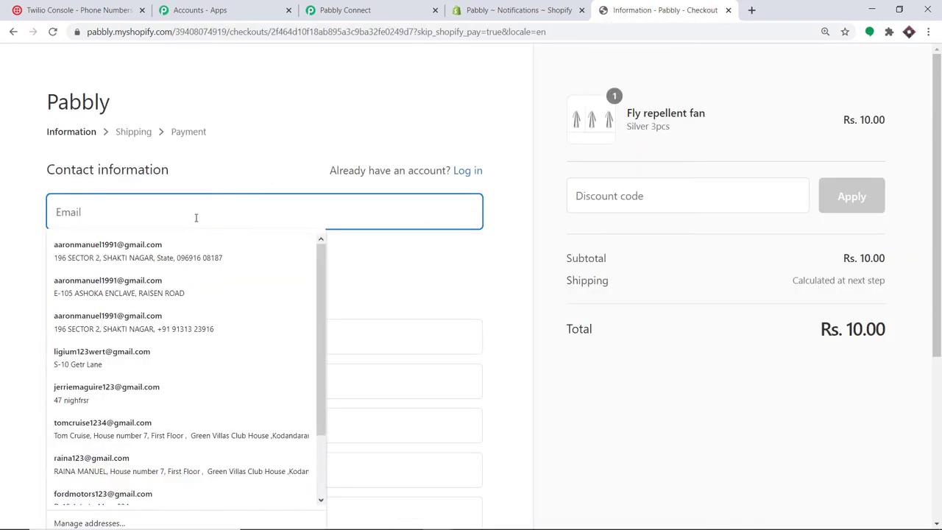
click(186, 257)
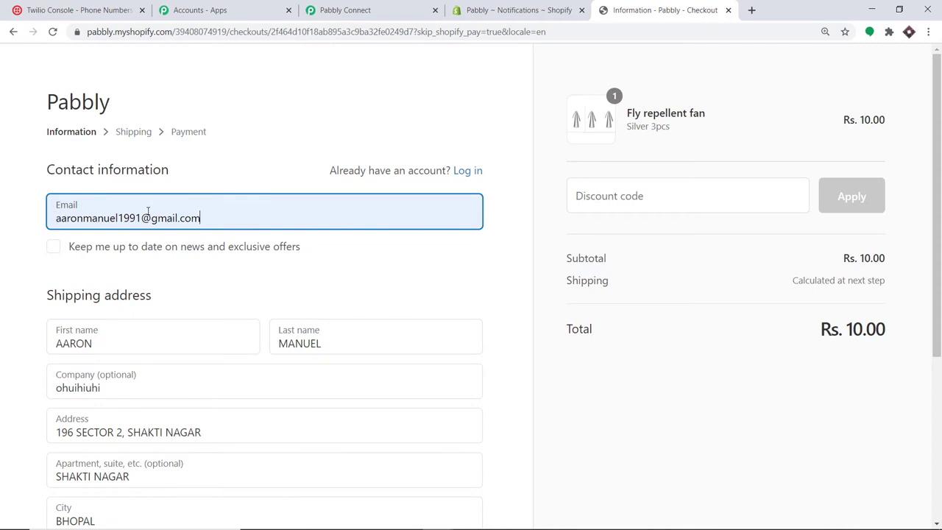
scroll(213, 223, down, 1)
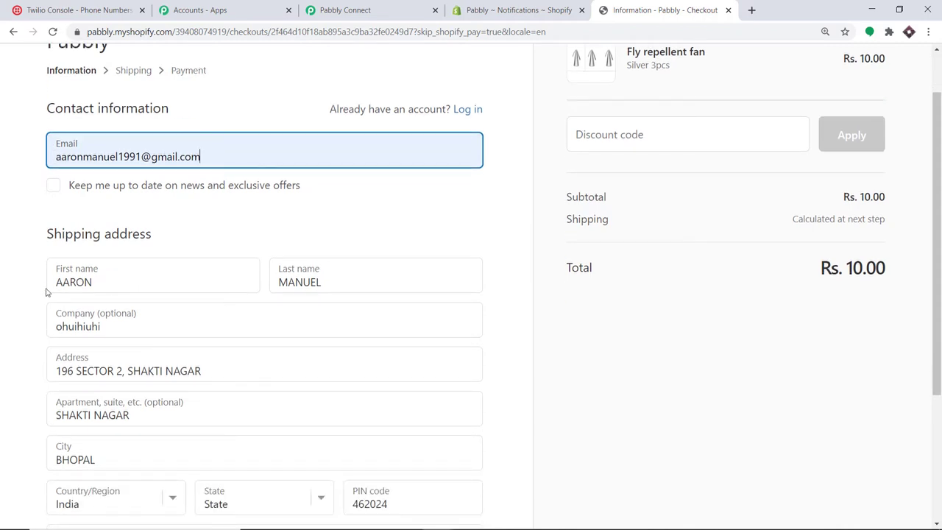
scroll(334, 283, down, 1)
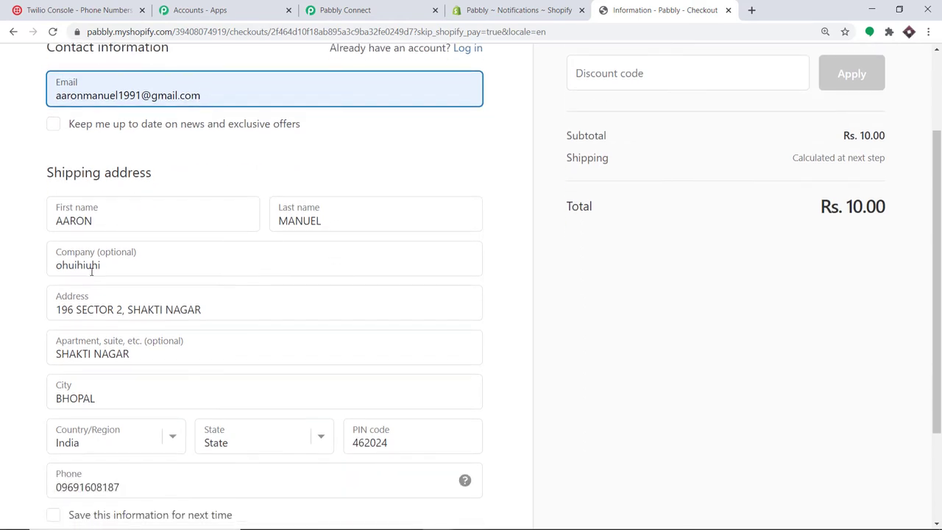
- Replace the company name in the shipping address with Tesla
click(113, 263)
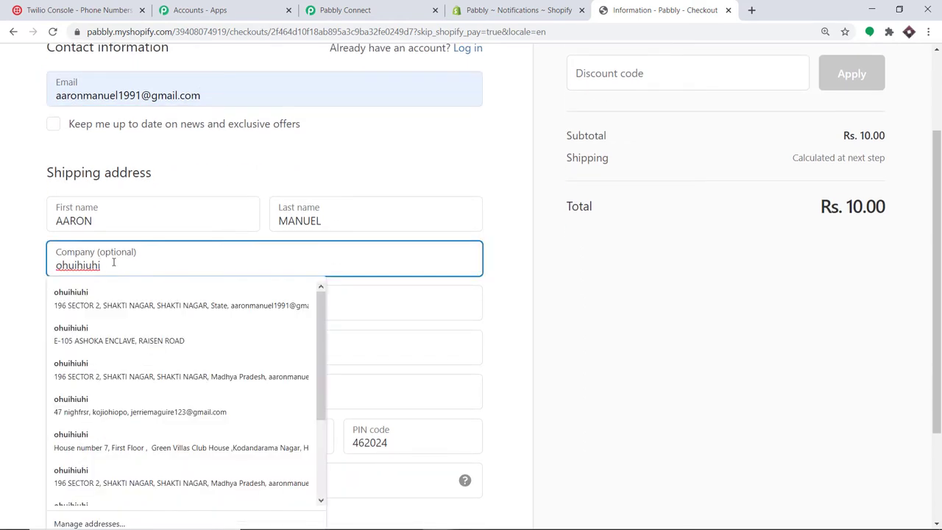
key(BackSpace)
key(BackSpace)
key(BackSpace)
key(BackSpace)
key(BackSpace)
key(BackSpace)
key(BackSpace)
key(BackSpace)
key(BackSpace)
text(T)
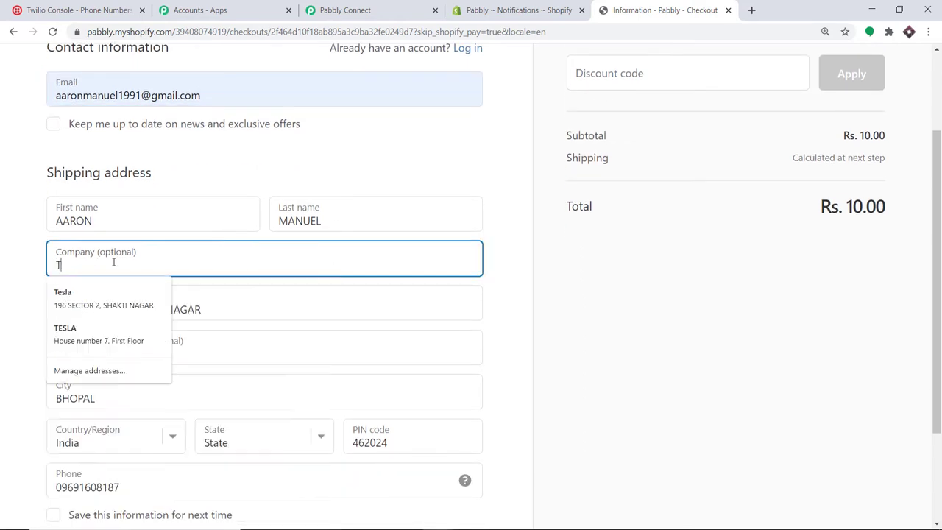
text(esla)
key(Down)
key(Return)
- Set the state in the shipping address to Madhya Pradesh
scroll(301, 194, down, 1)
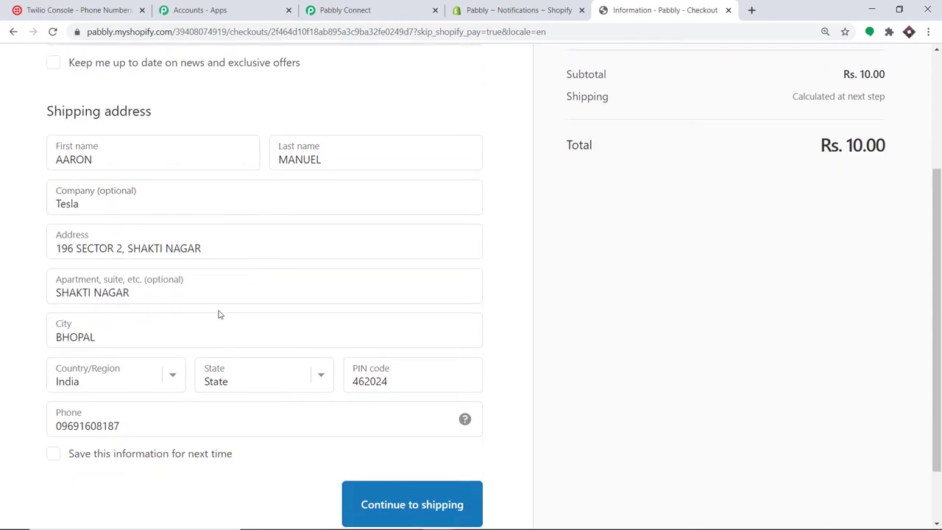
scroll(219, 314, down, 1)
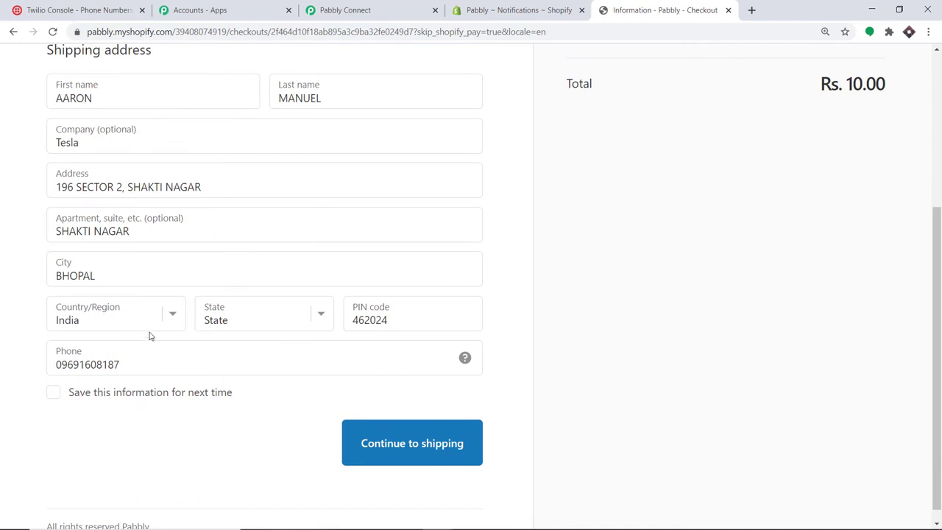
click(255, 320)
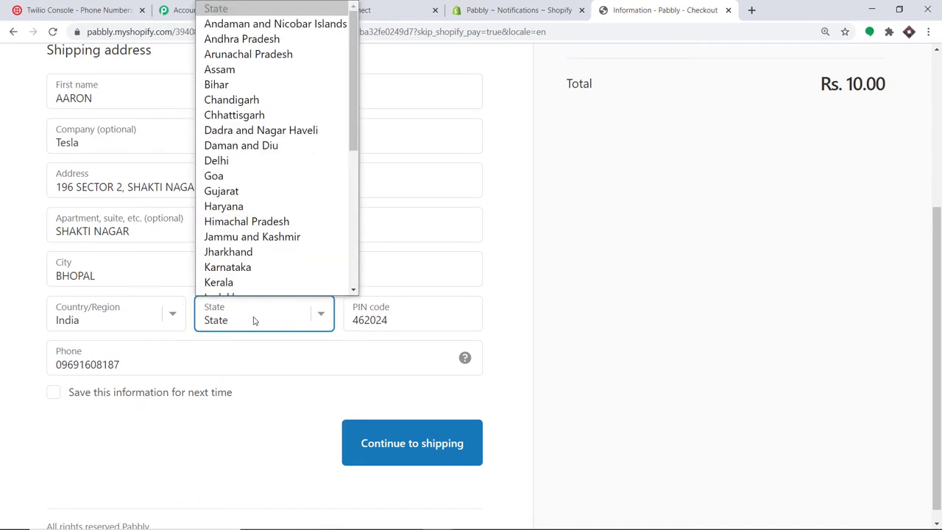
key(m)
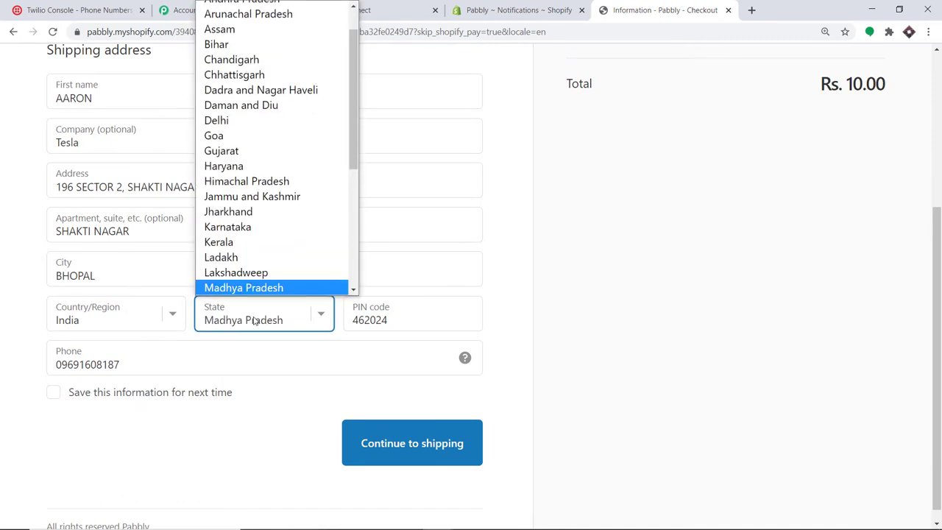
scroll(336, 290, down, 1)
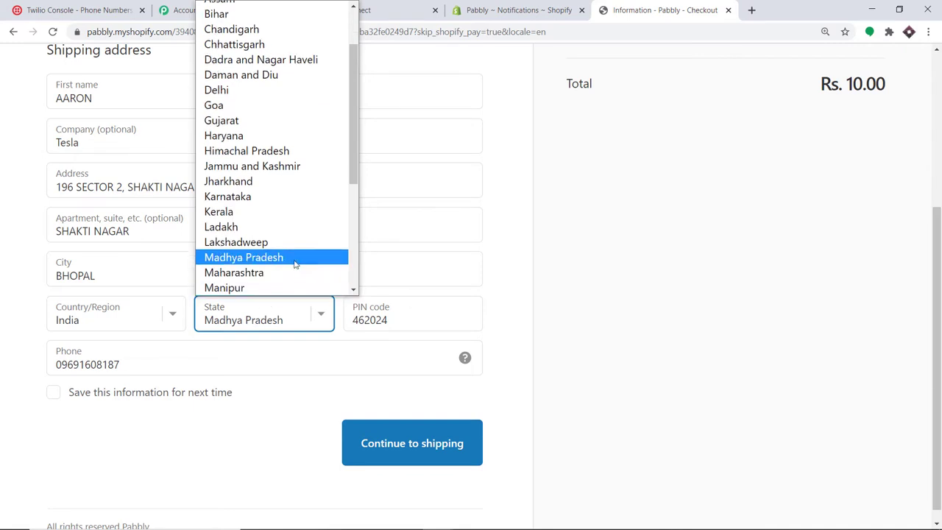
click(295, 262)
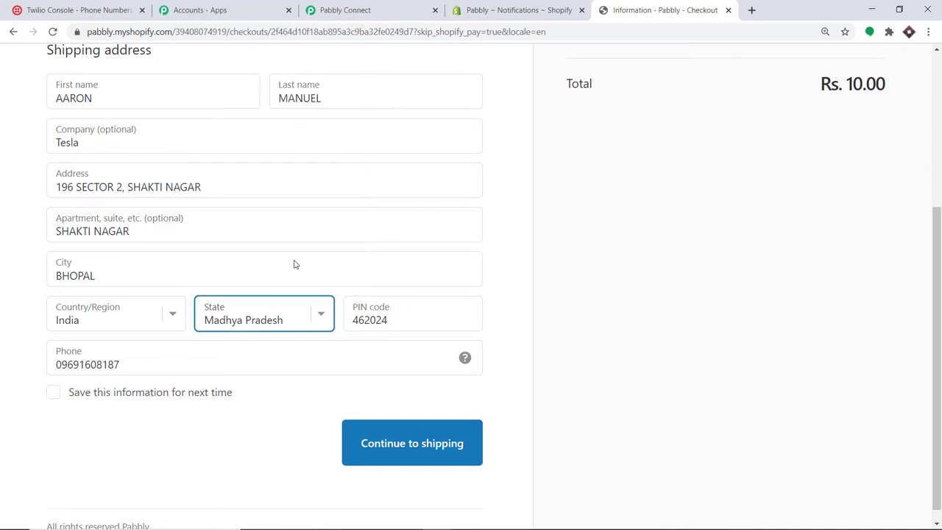
- Replace the leading zero of the phone number with the country code +91 and continue to shipping
click(58, 368)
key(Delete)
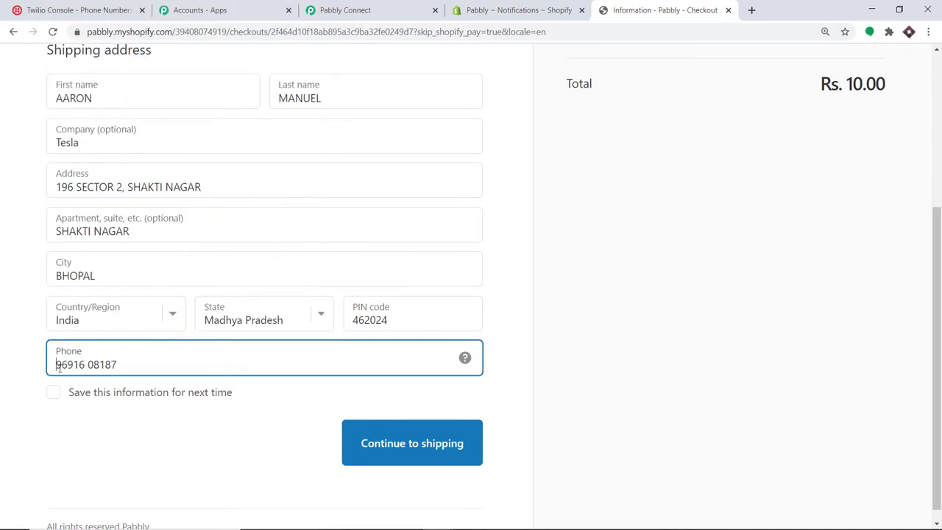
text(+91)
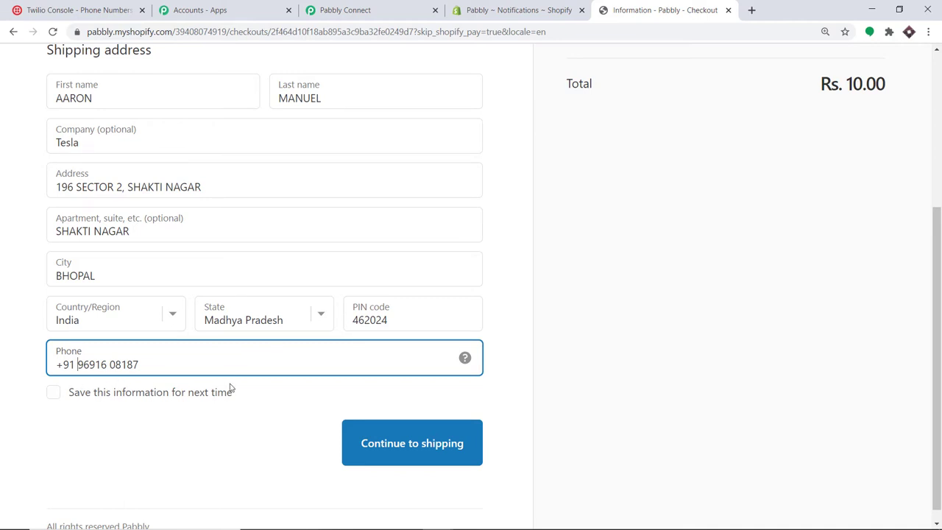
click(413, 445)
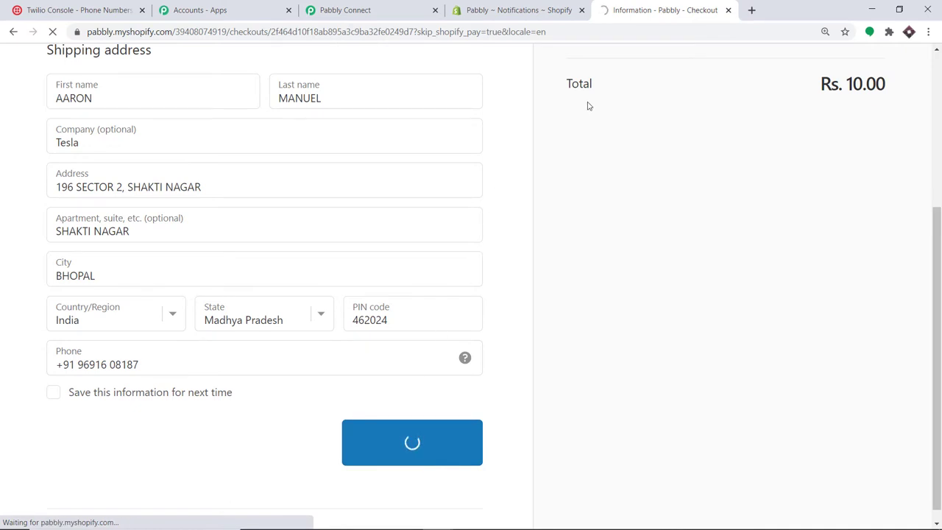
- Pay for the order by credit card, entering the card number, the name Bogus Card, the expiration date and the security code
click(219, 313)
text(1)
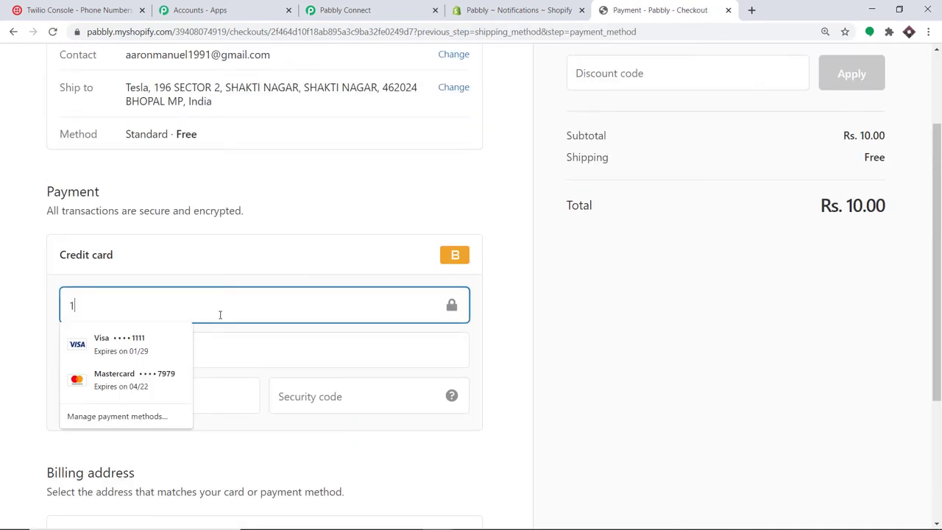
click(259, 352)
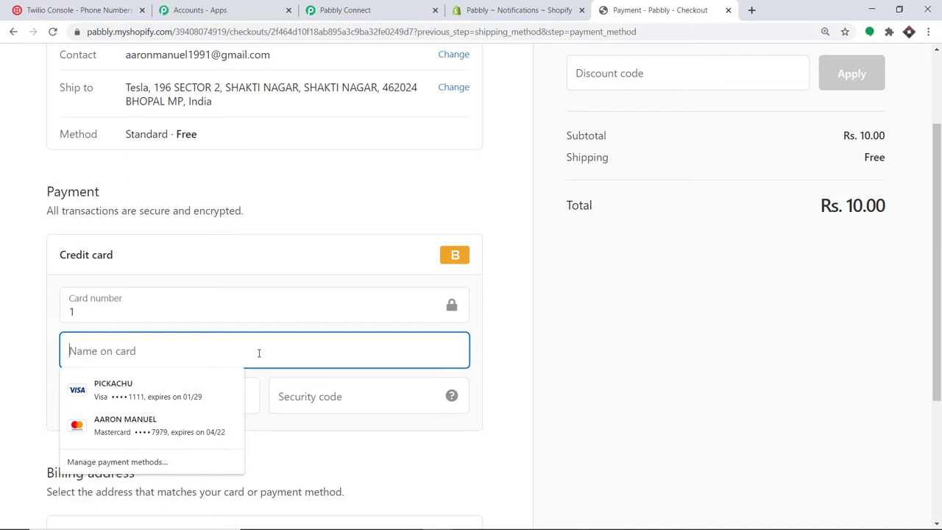
text(Bogus)
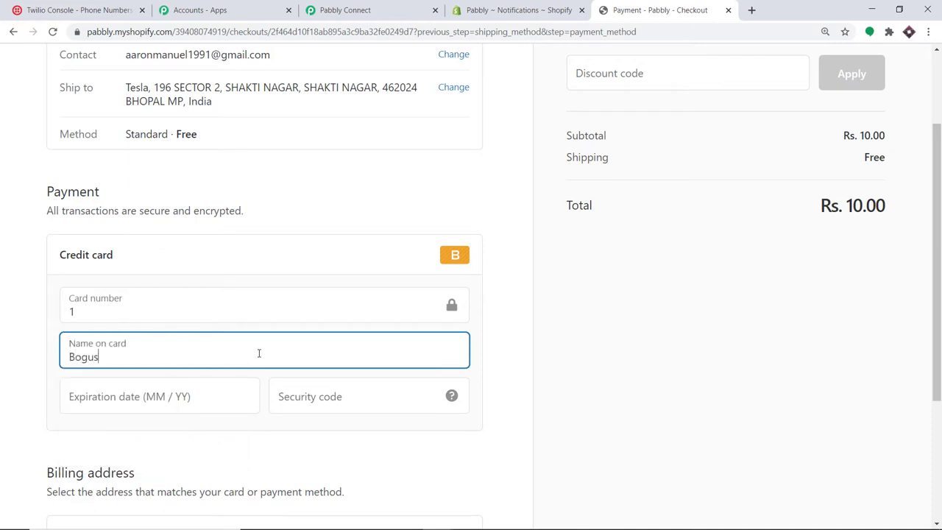
text( Card)
click(176, 391)
text(10 / 23)
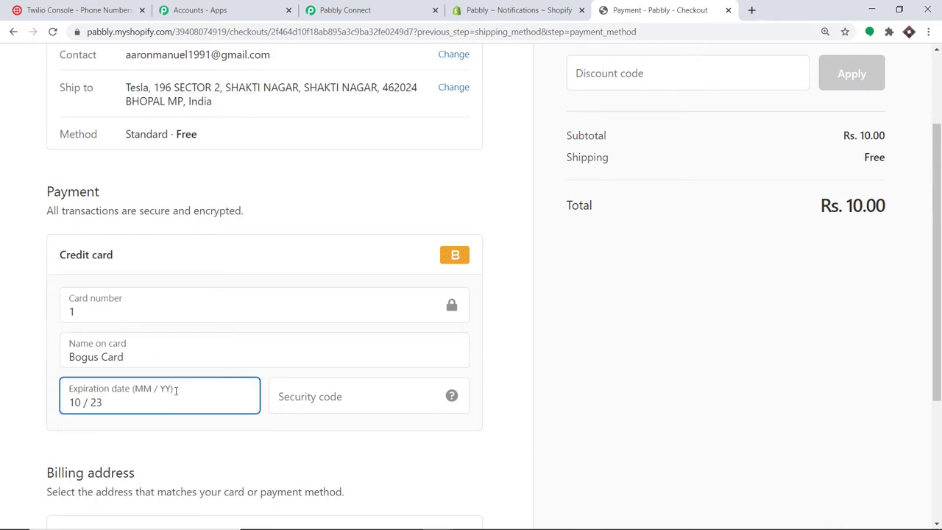
click(368, 401)
text(234)
scroll(379, 390, down, 3)
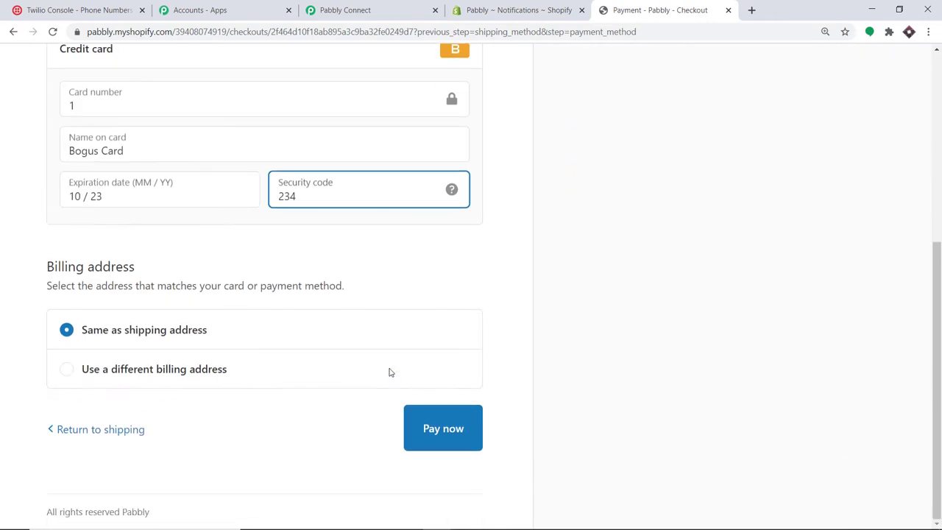
click(430, 424)
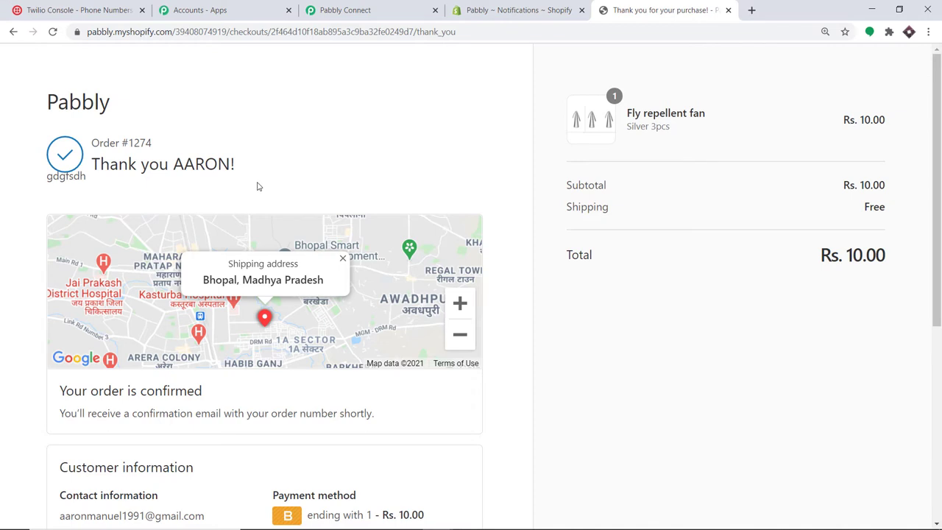
- Switch back to Pabbly Connect and review the order data in the trigger's webhook response
click(387, 6)
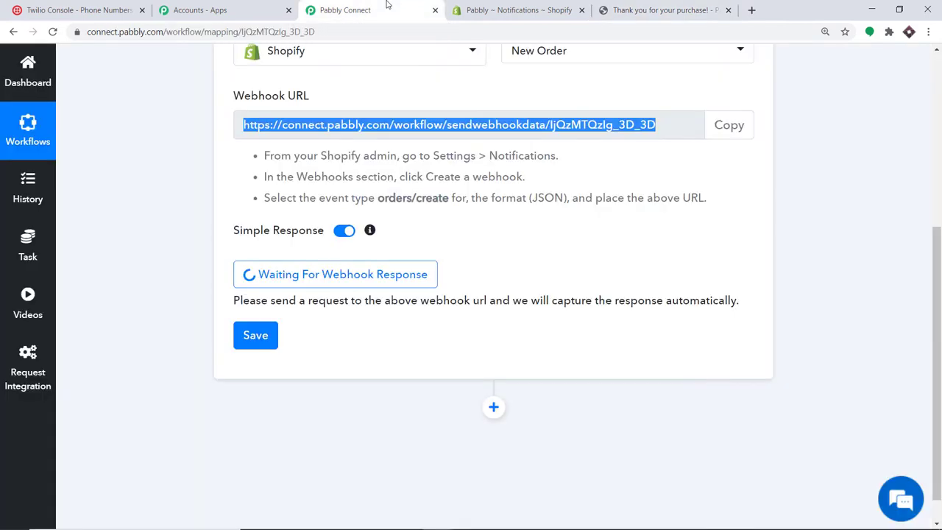
scroll(469, 211, down, 1)
scroll(469, 210, down, 3)
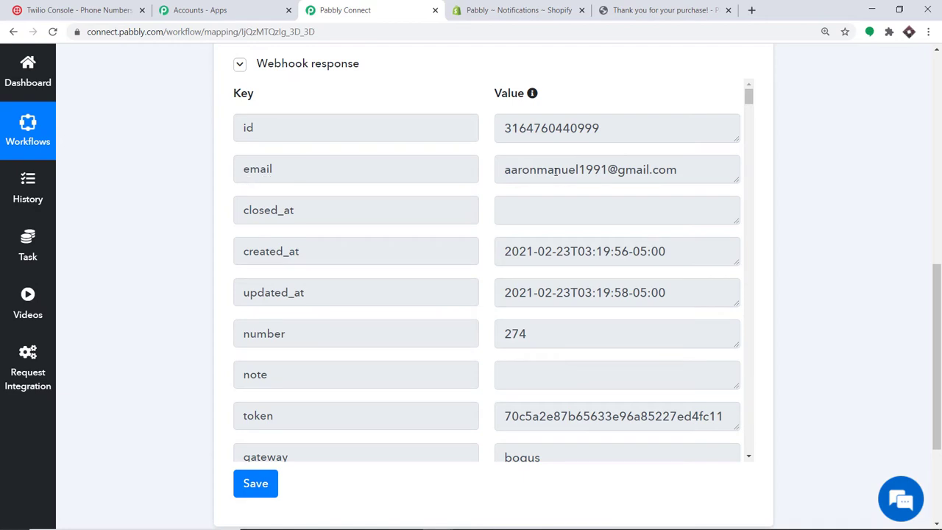
- Examine the rest of the order's webhook response, including the line items, shipping lines and billing address details
scroll(618, 170, down, 7)
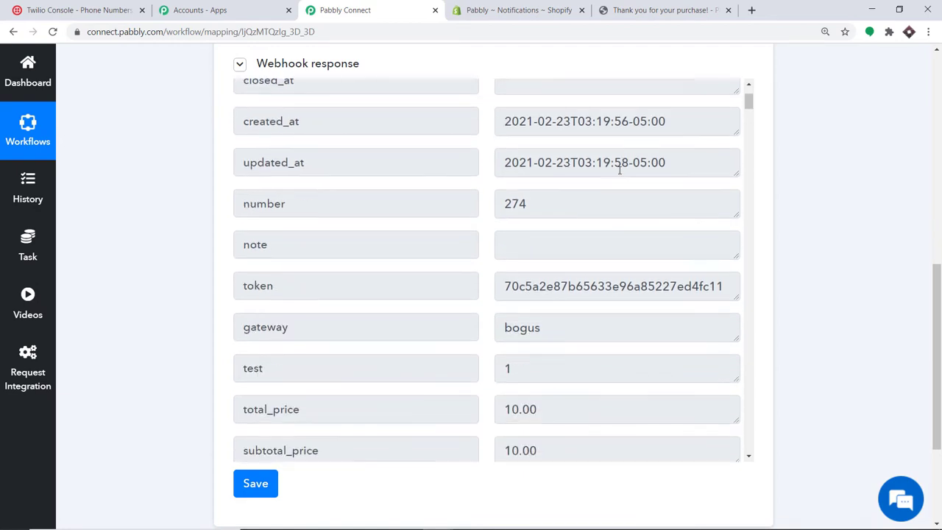
scroll(620, 169, down, 17)
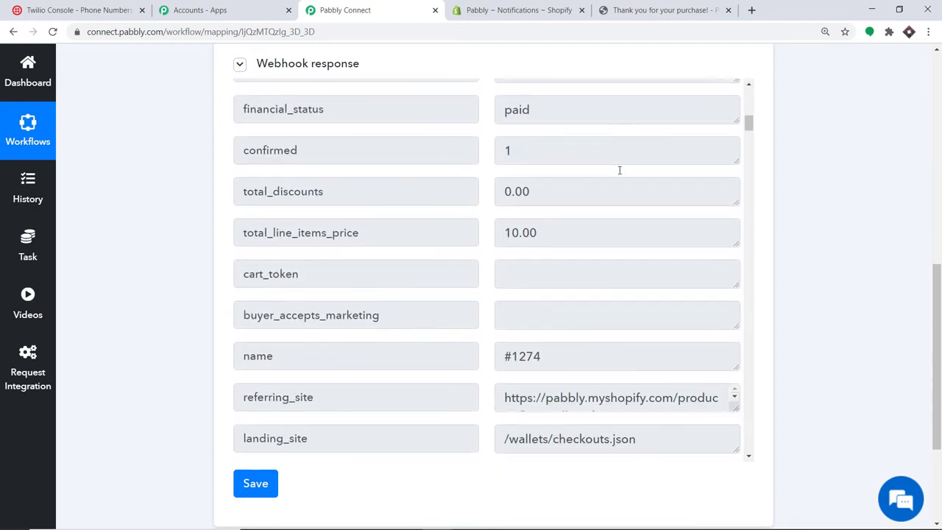
scroll(619, 170, down, 12)
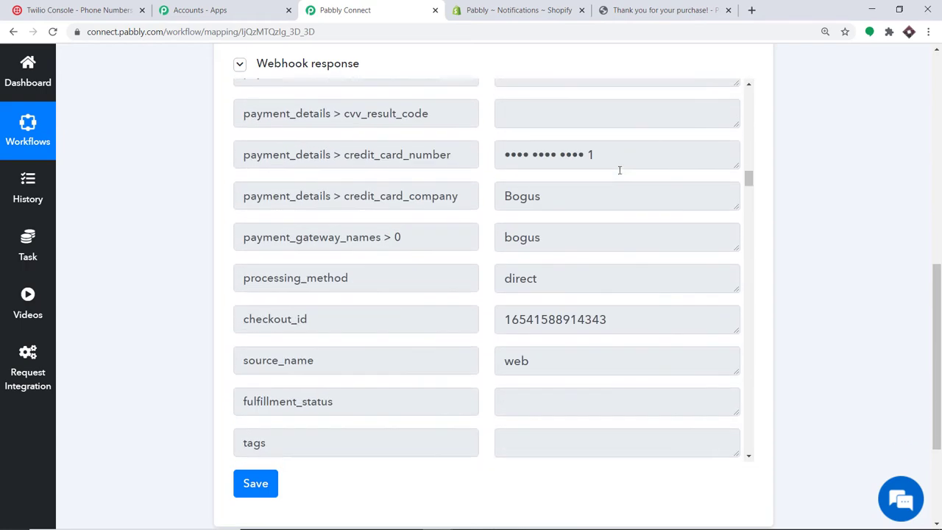
scroll(619, 170, down, 9)
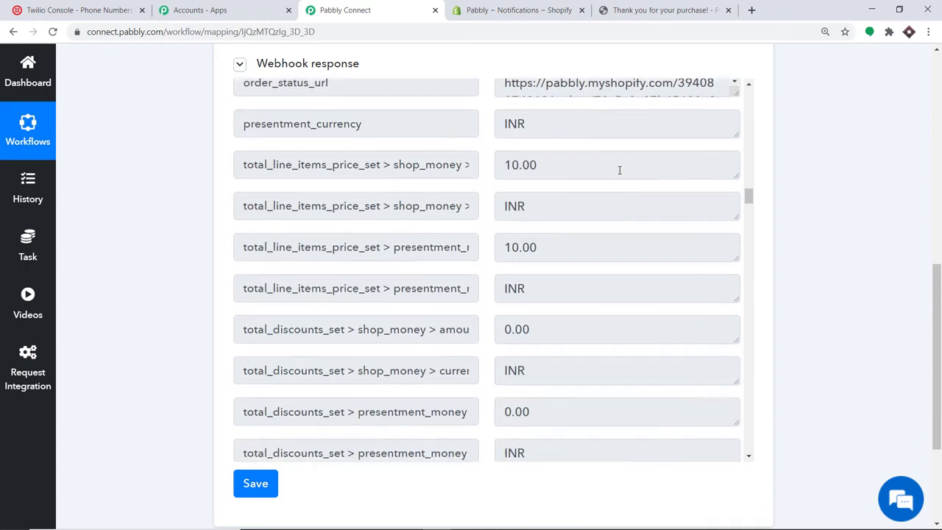
scroll(620, 170, down, 15)
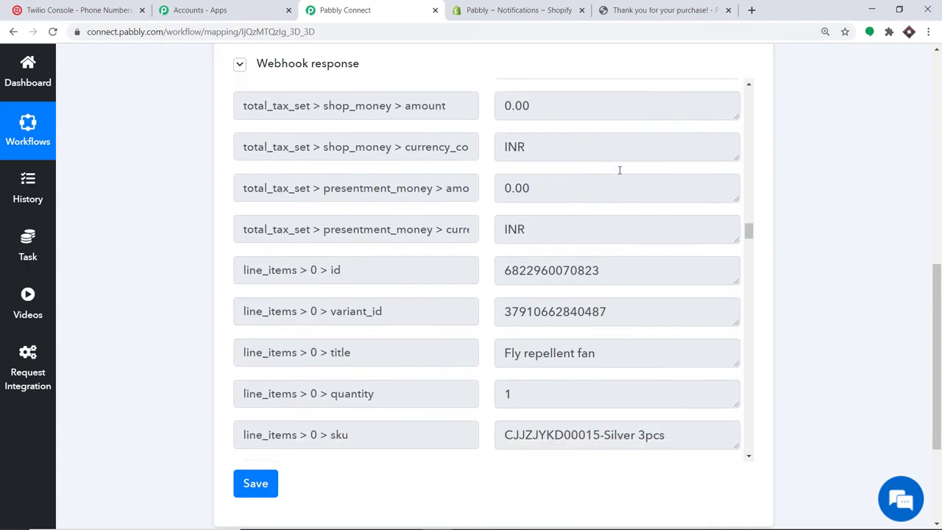
scroll(620, 170, down, 20)
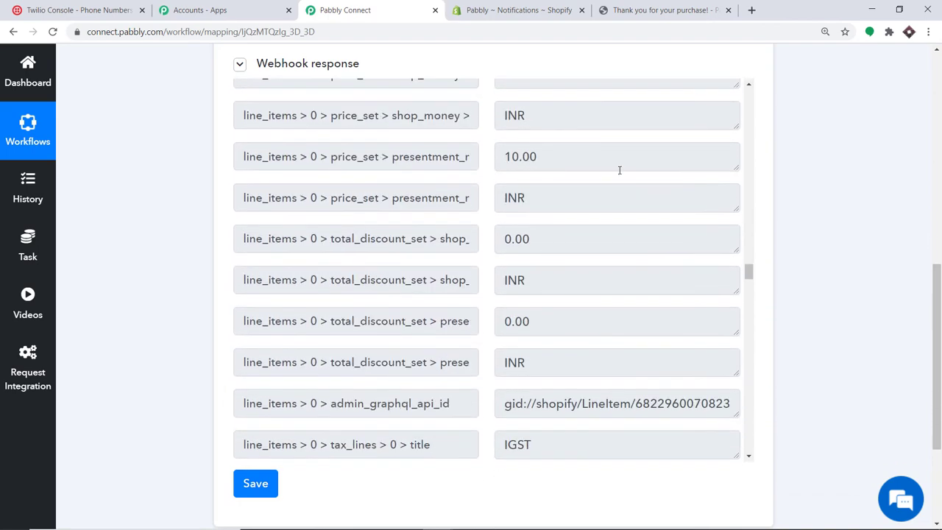
scroll(620, 170, down, 12)
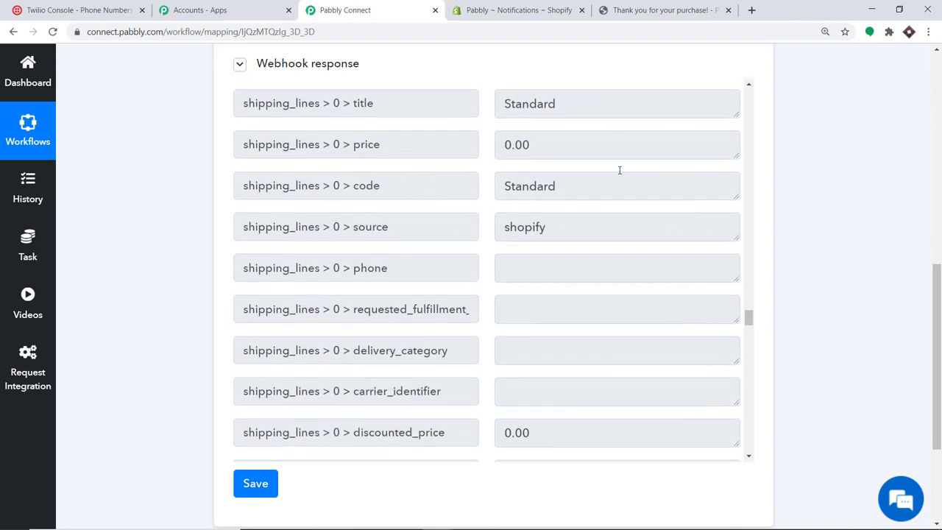
scroll(620, 170, down, 3)
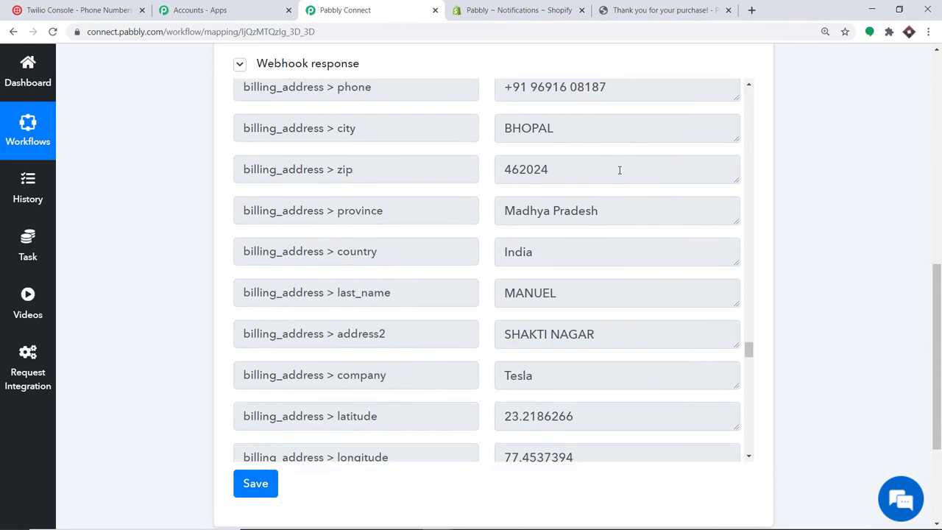
scroll(616, 166, up, 1)
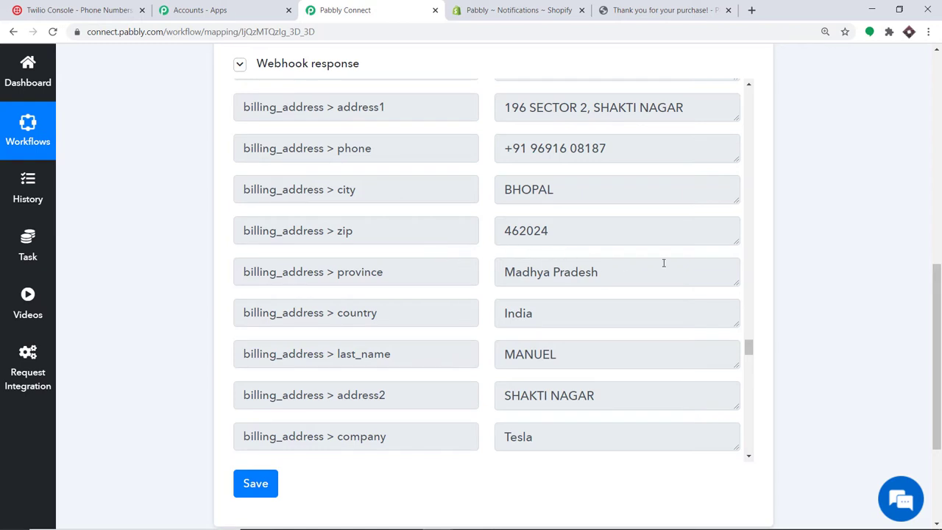
scroll(595, 269, down, 3)
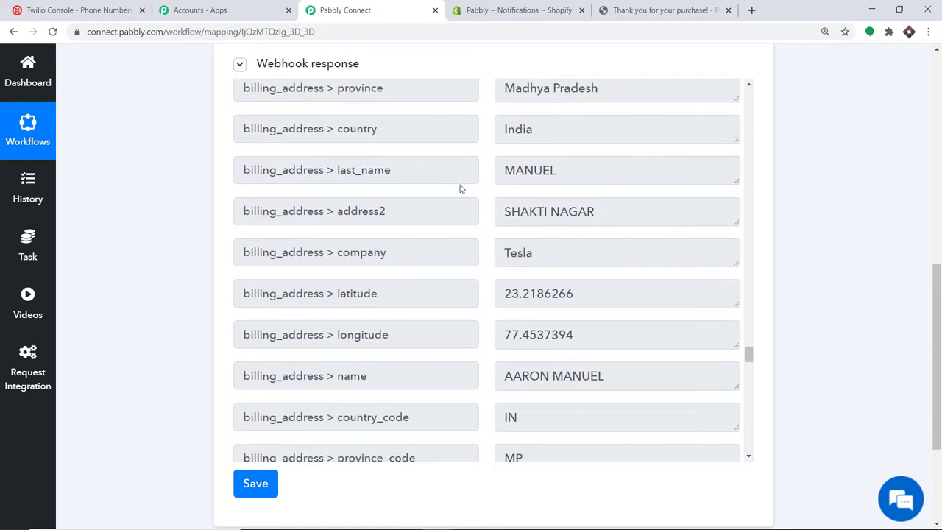
scroll(580, 225, down, 1)
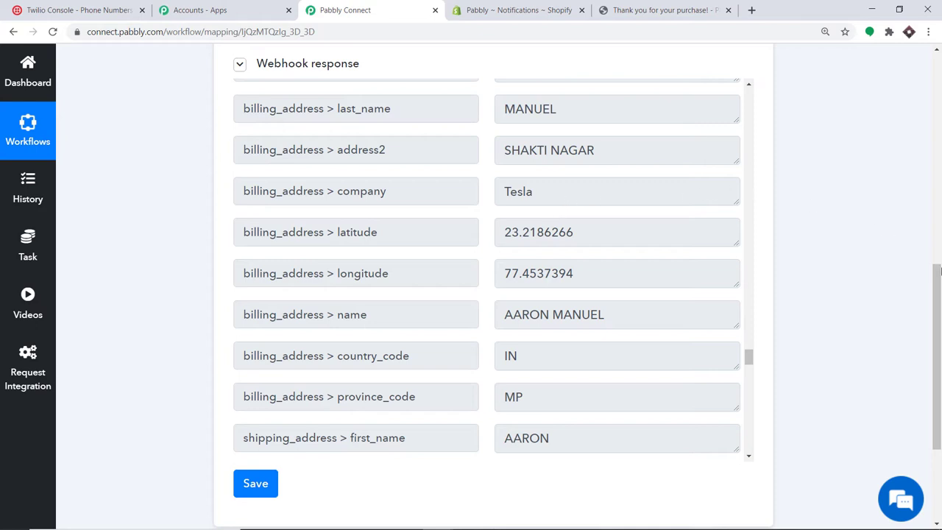
- Add an action step after the Shopify trigger and choose Twilio as its app
drag(938, 294, 940, 366)
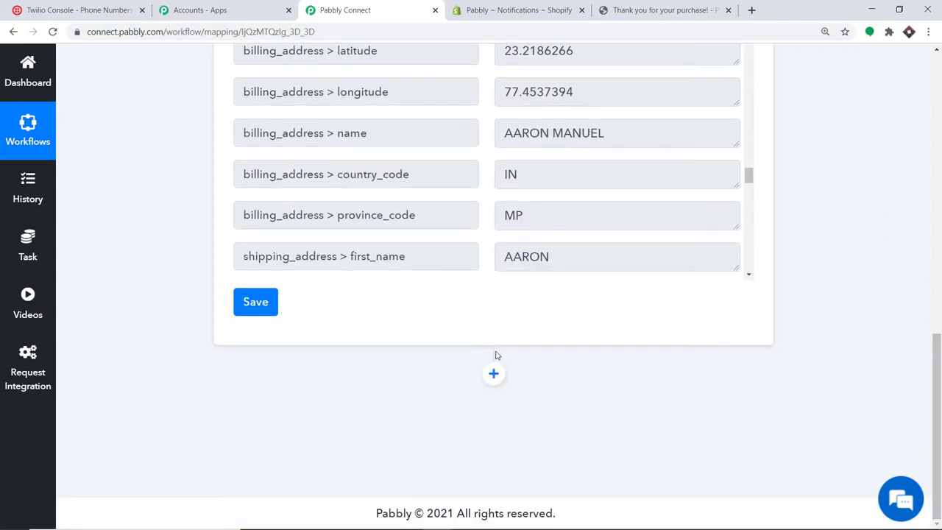
click(493, 373)
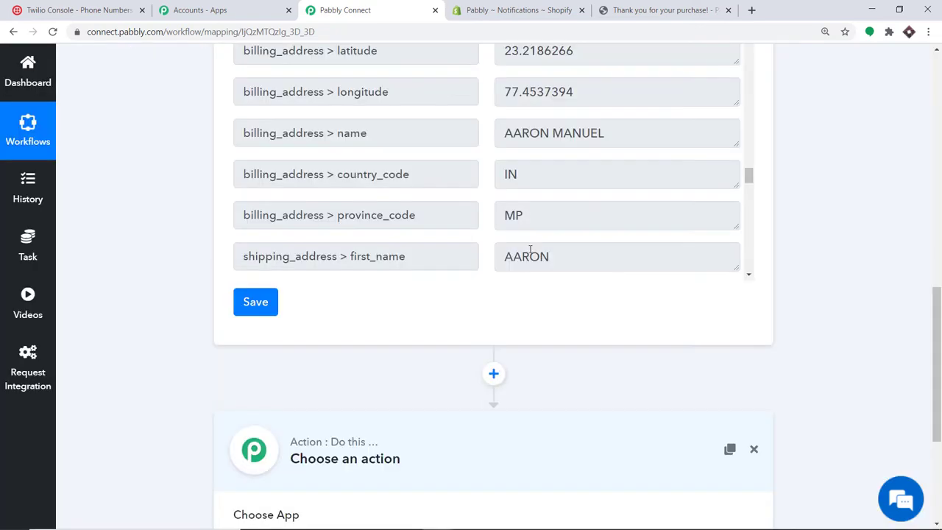
scroll(538, 257, down, 2)
scroll(538, 257, down, 4)
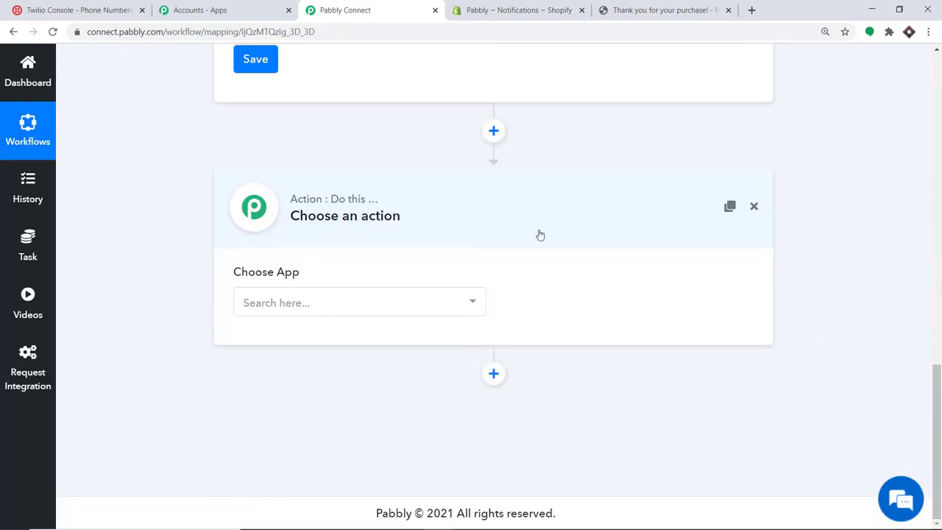
click(346, 301)
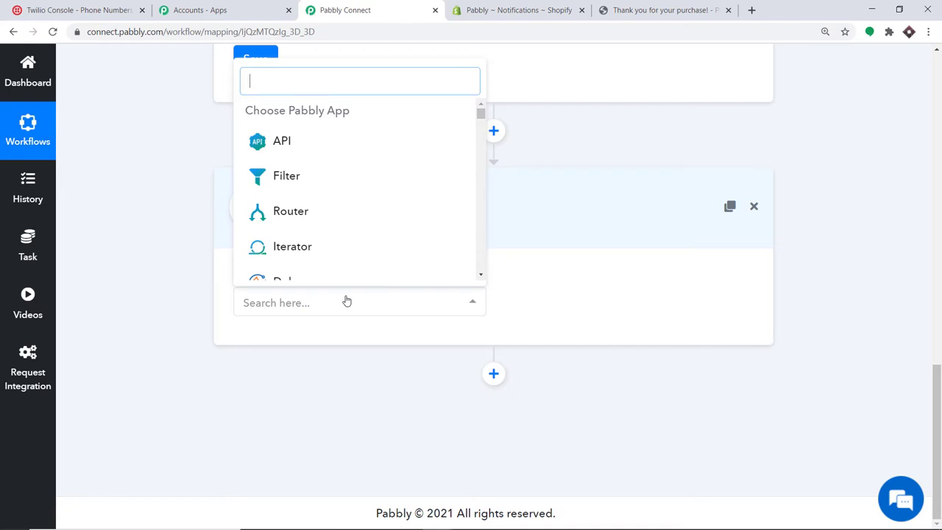
text(twilio)
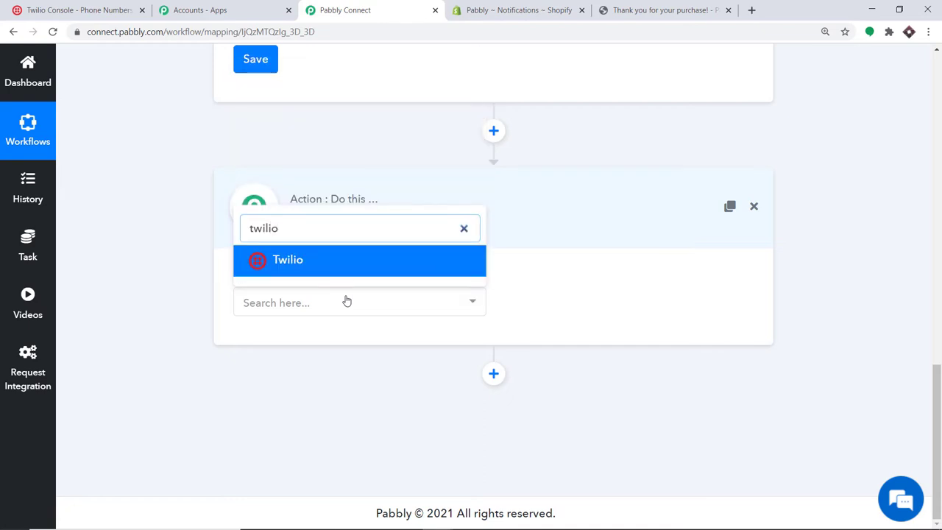
key(Escape)
click(354, 300)
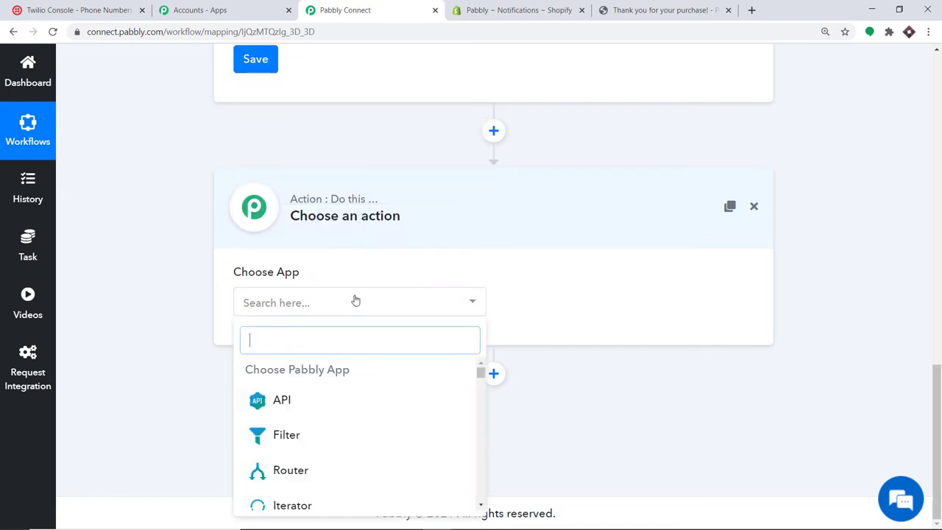
text(twi)
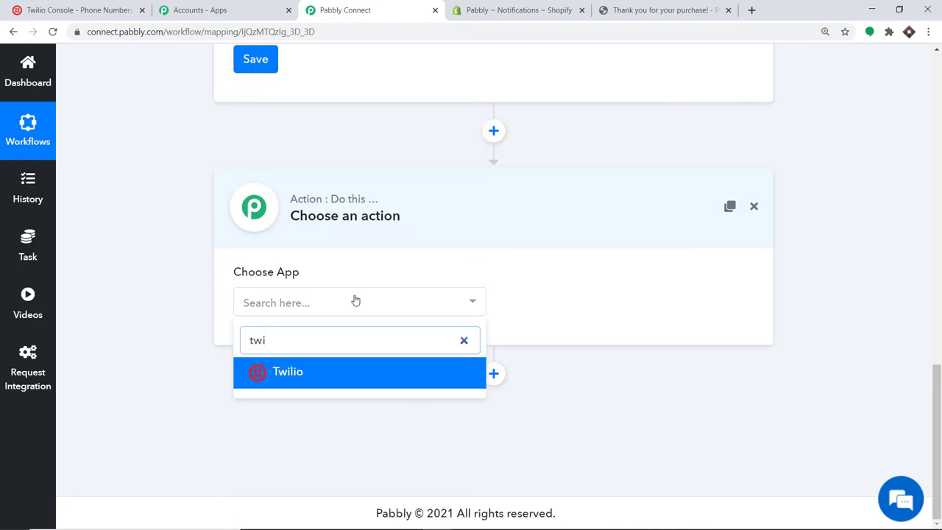
click(364, 377)
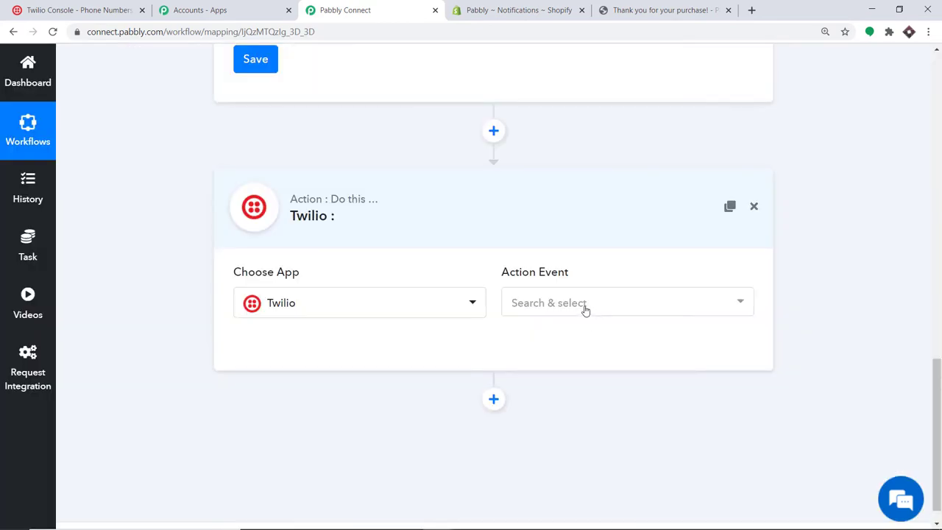
- Set the Twilio action event to Send SMS Message and open the form for connecting with new credentials
click(585, 310)
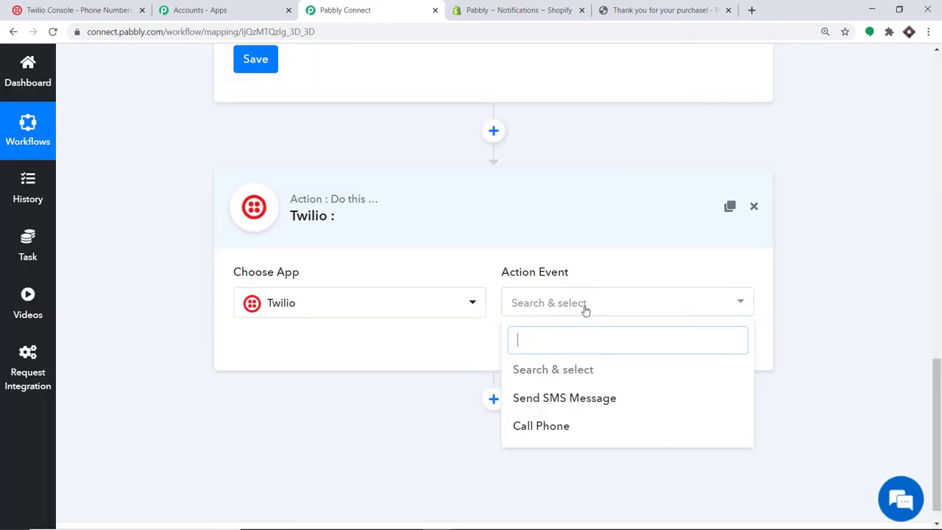
click(575, 401)
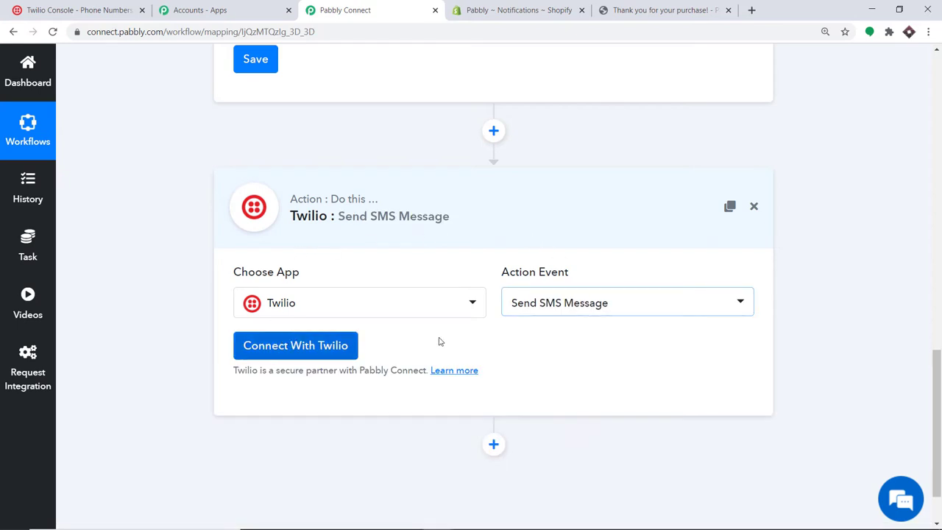
click(597, 307)
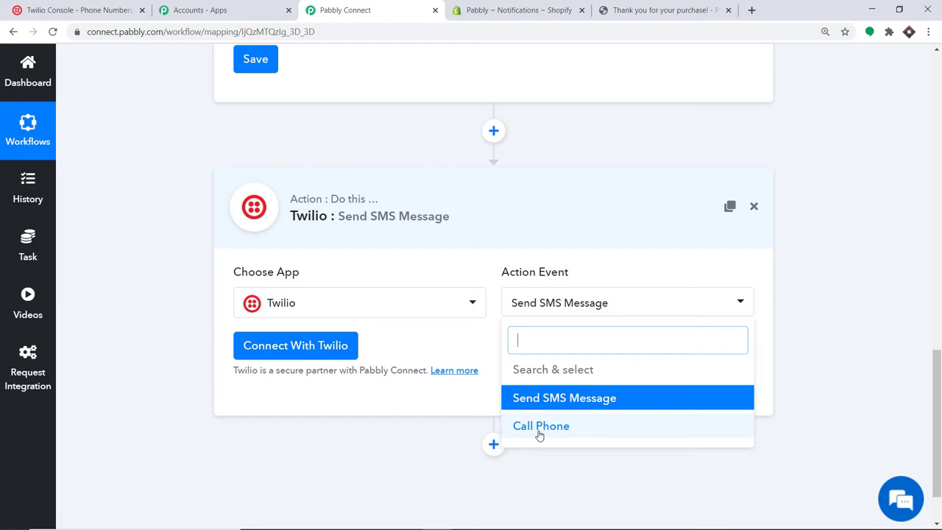
click(415, 351)
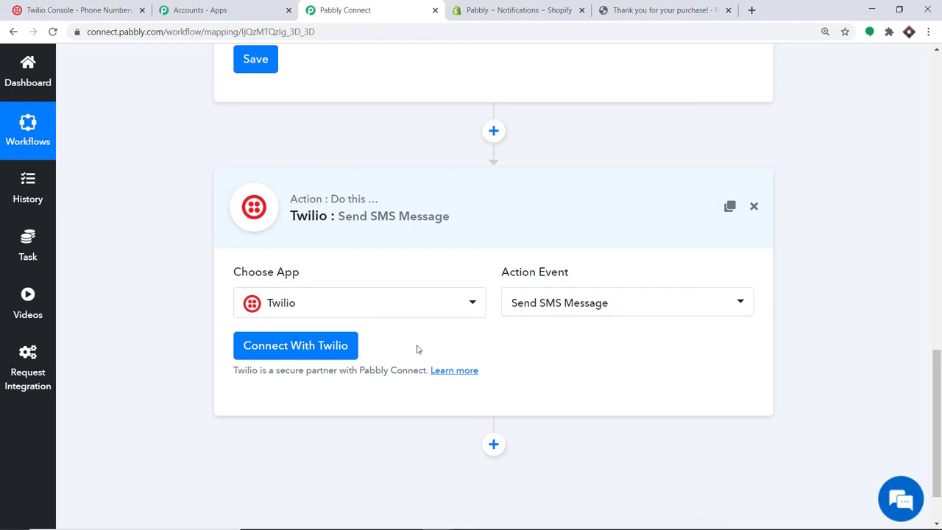
click(294, 351)
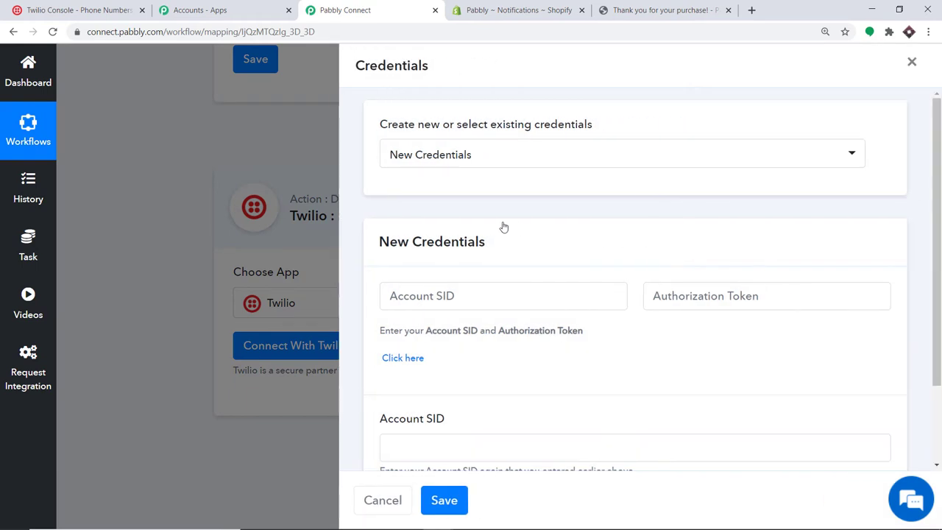
scroll(503, 227, down, 3)
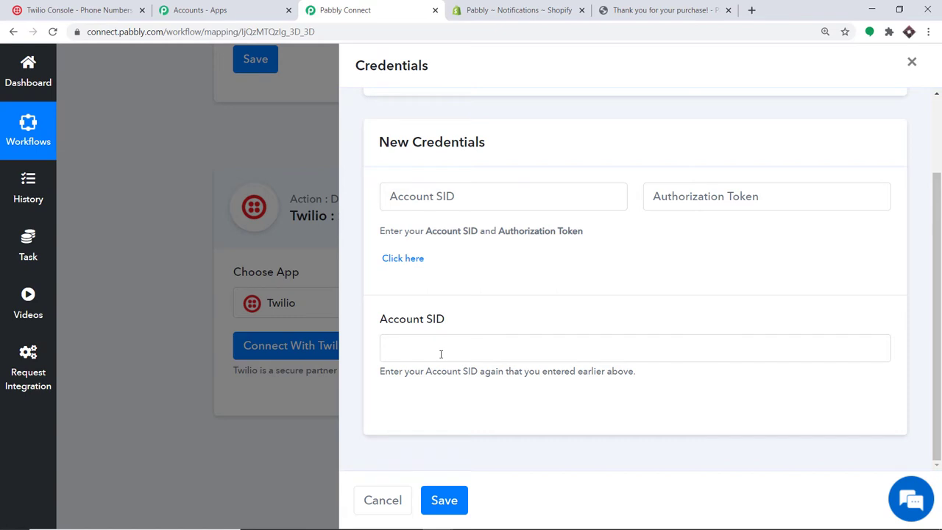
- Switch to the Twilio console and open the project's general settings in a new browser tab
click(125, 7)
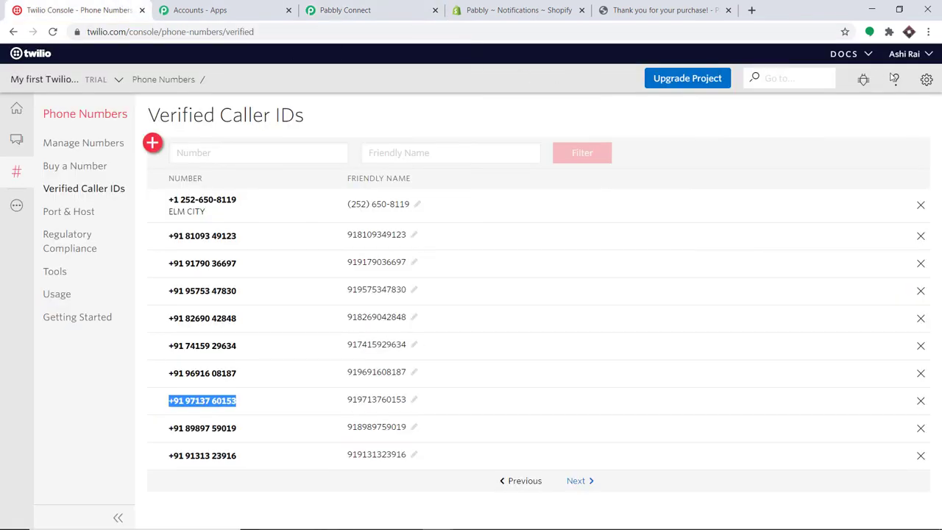
click(925, 80)
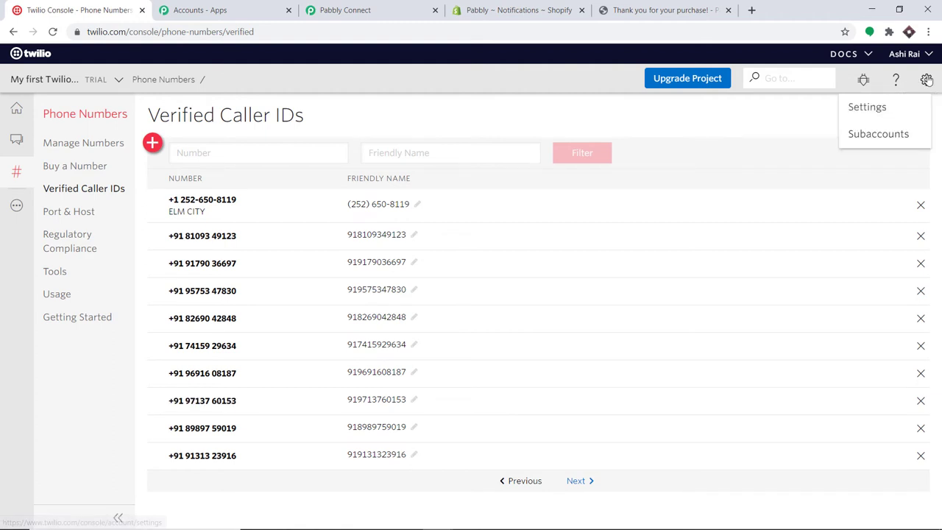
right_click(862, 109)
click(856, 115)
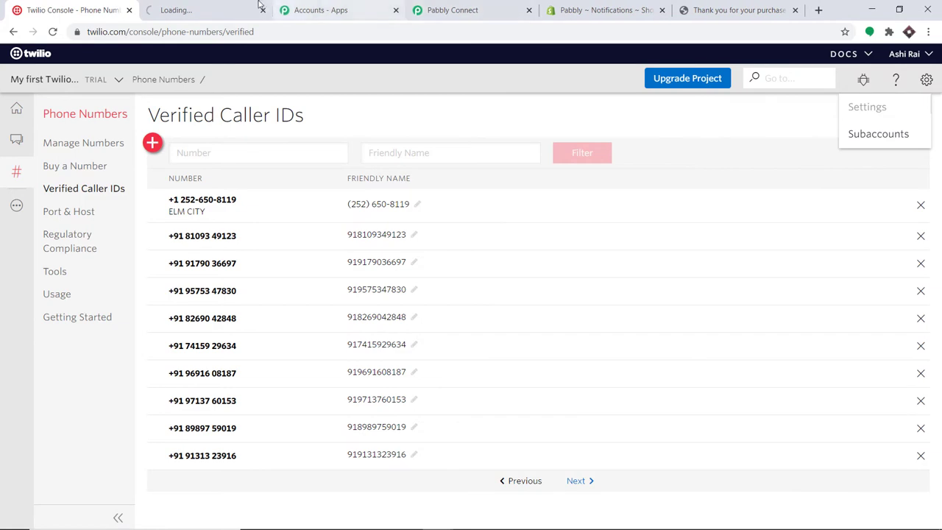
click(214, 8)
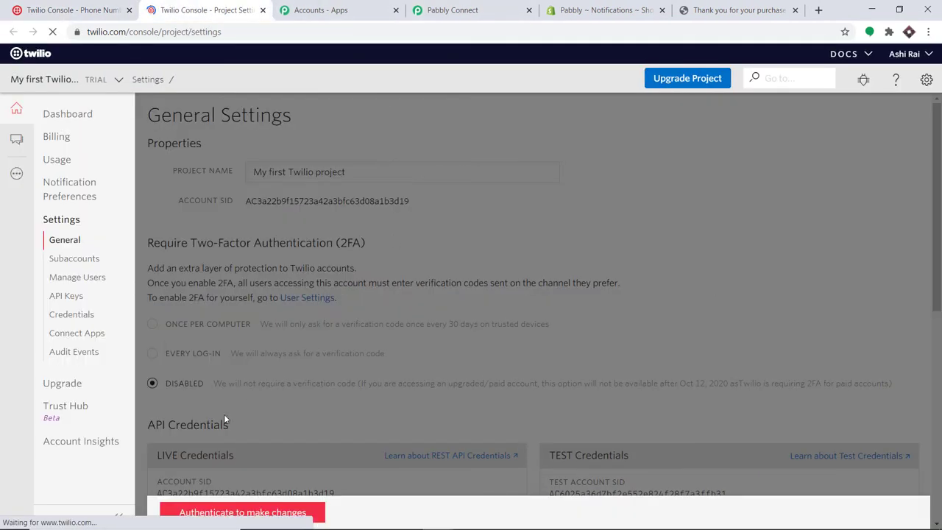
- Authenticate to make changes to the Twilio project settings by entering the account password
click(236, 513)
click(373, 254)
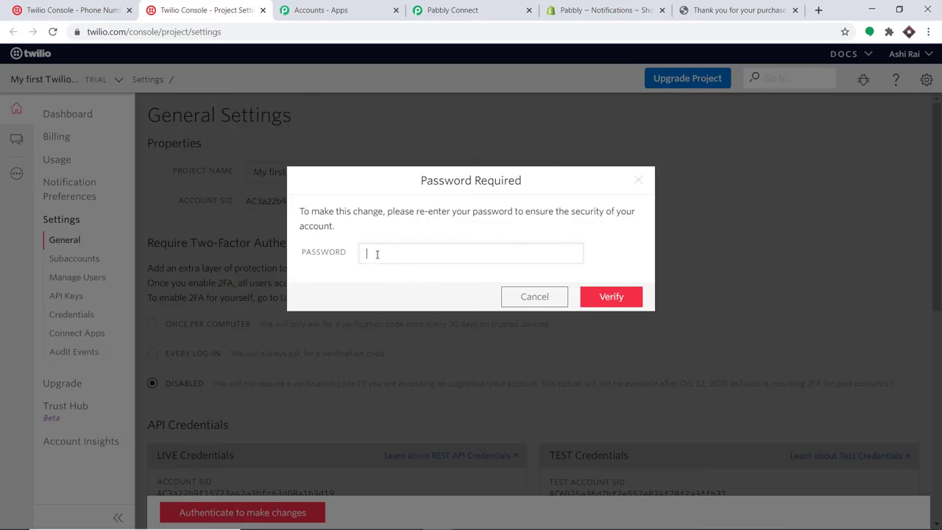
text(•••••••••••)
key(Return)
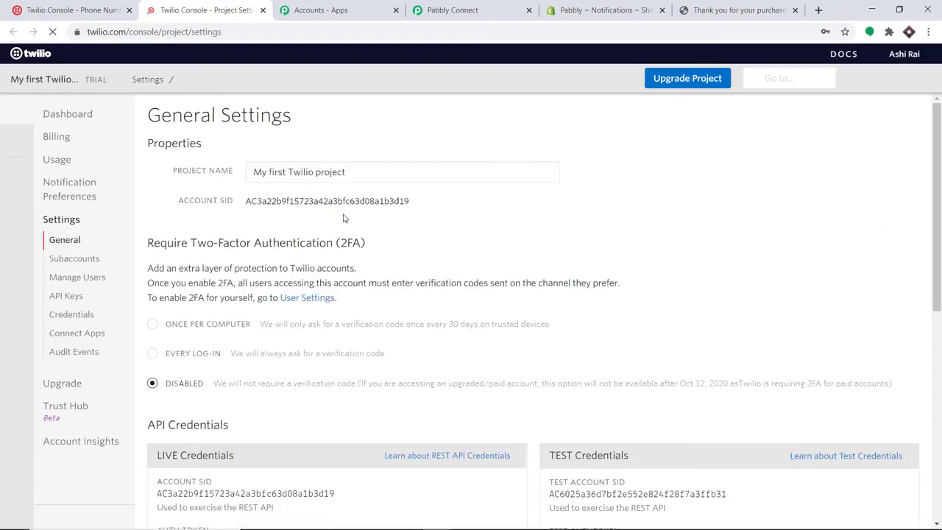
- Copy the live Account SID from the Twilio API credentials into the first Account SID field of the new Pabbly Connect credentials
scroll(343, 216, down, 3)
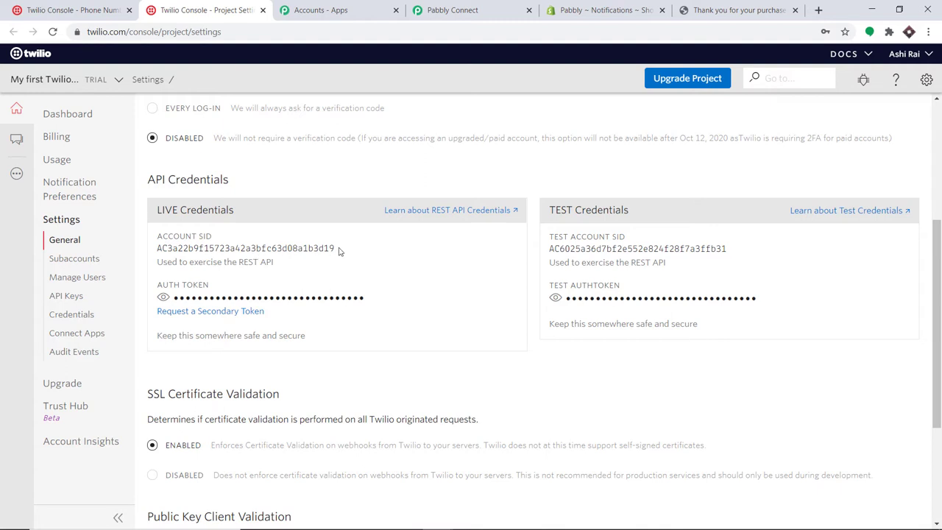
drag(340, 250, 144, 253)
right_click(179, 246)
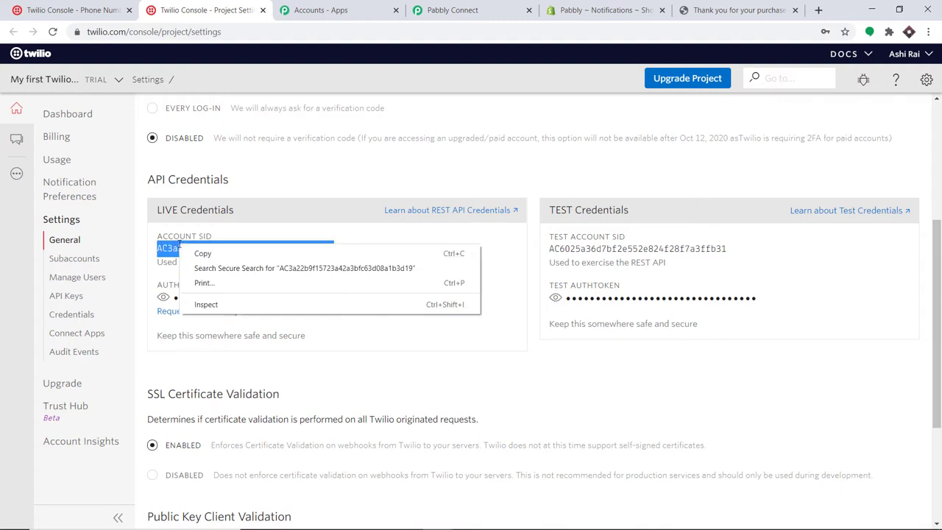
click(197, 251)
click(464, 8)
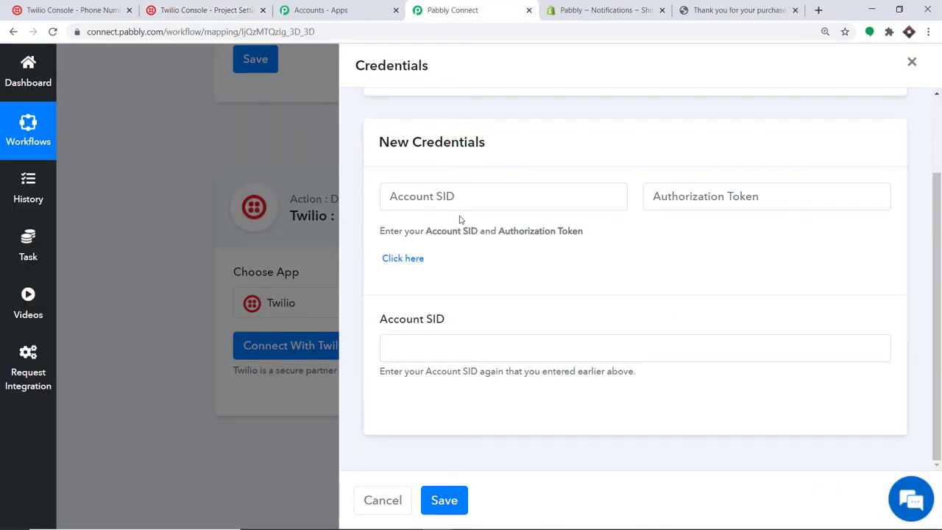
click(460, 205)
right_click(464, 205)
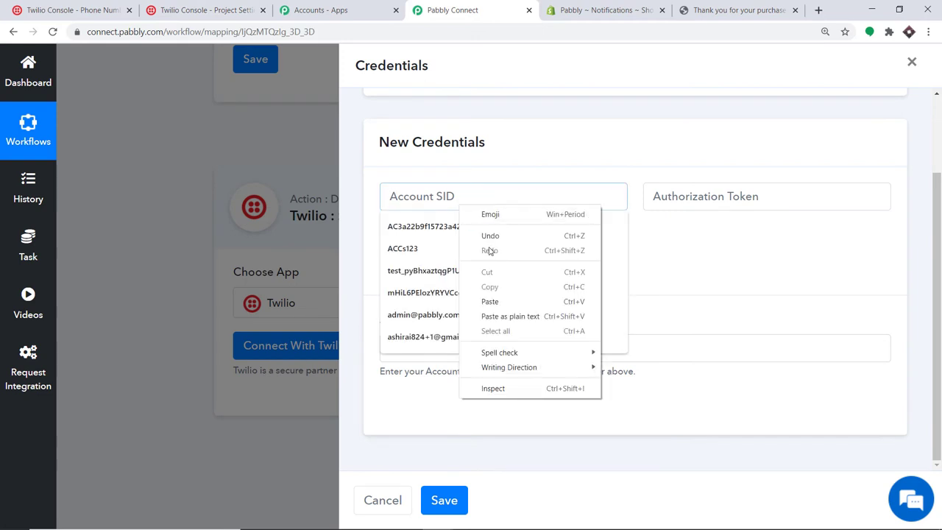
click(501, 301)
click(574, 143)
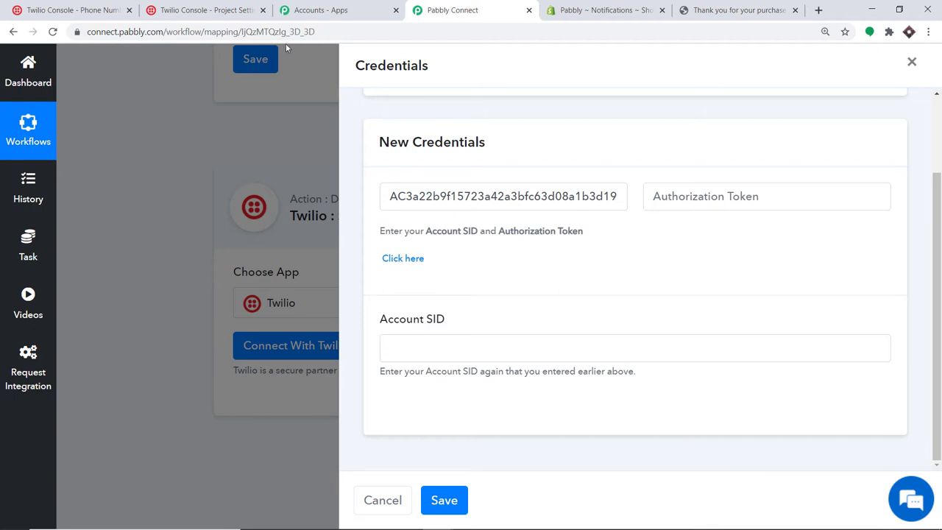
- Reveal and copy the live auth token in the Twilio console, and paste it as the Authorization Token in Pabbly Connect
click(201, 9)
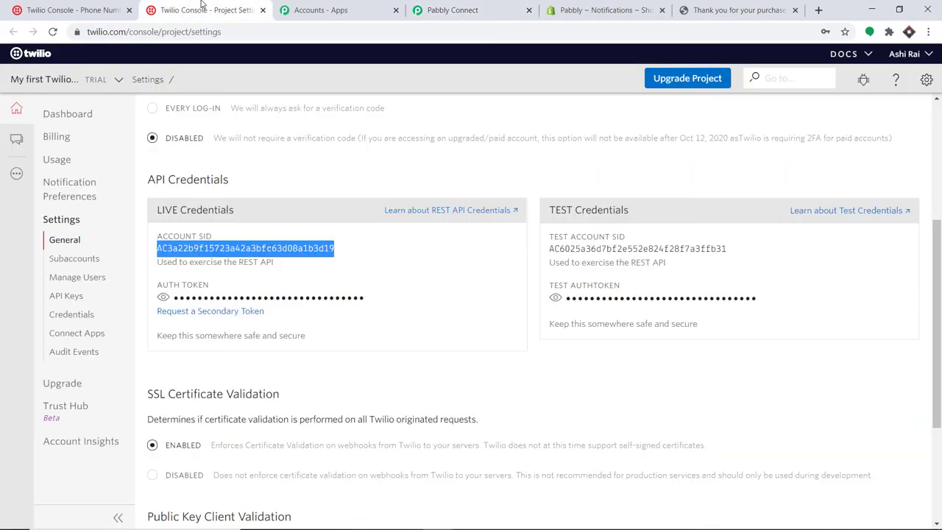
click(163, 297)
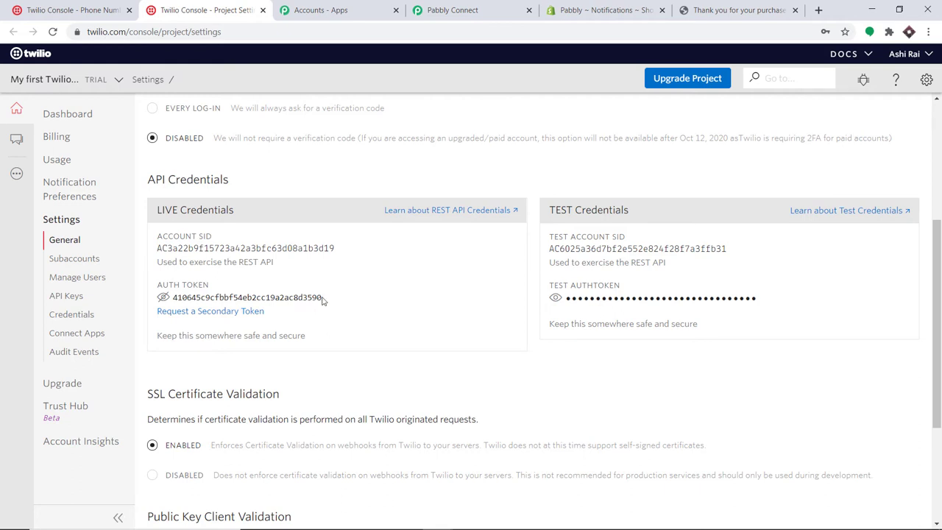
drag(321, 300, 176, 294)
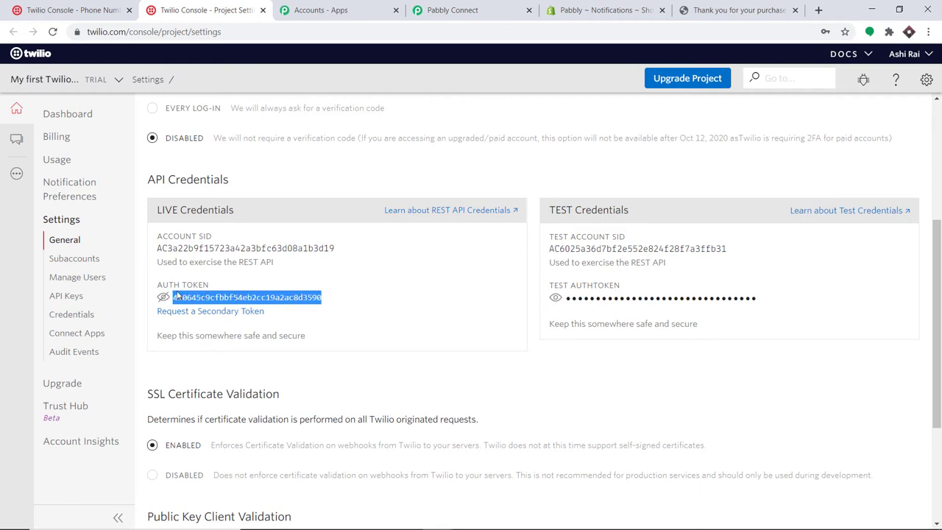
right_click(187, 290)
click(227, 283)
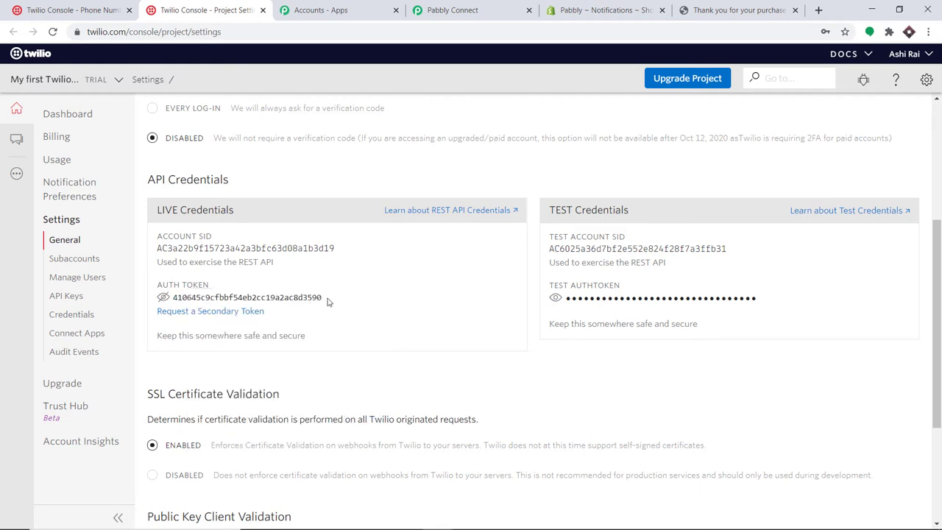
drag(328, 301, 166, 298)
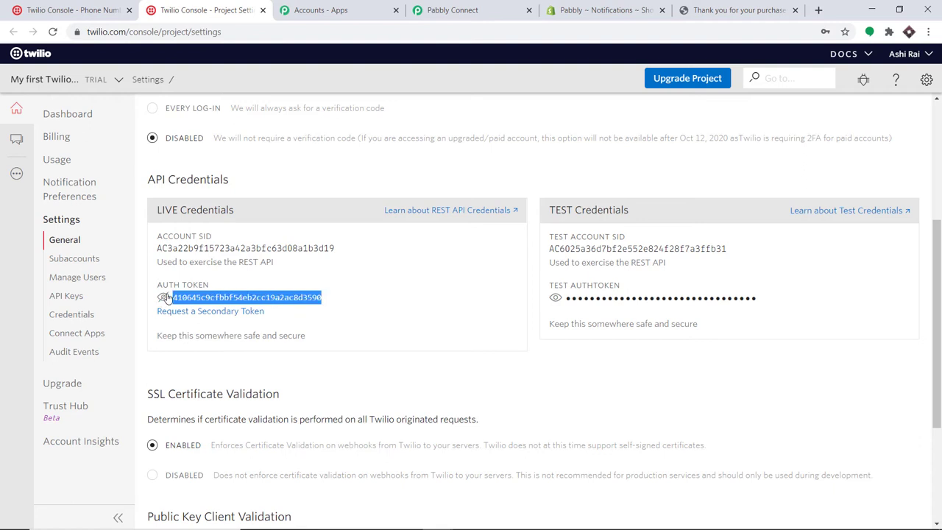
right_click(186, 296)
click(212, 303)
click(423, 7)
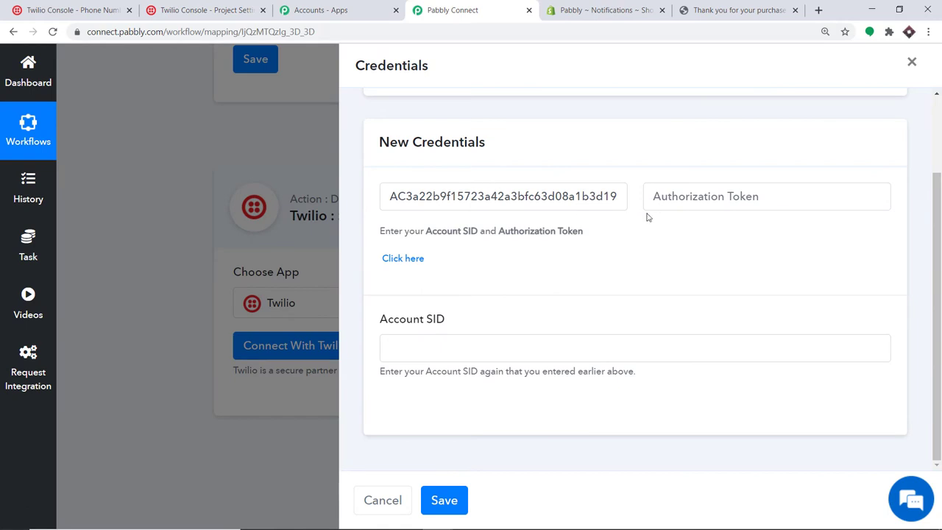
click(662, 195)
right_click(662, 196)
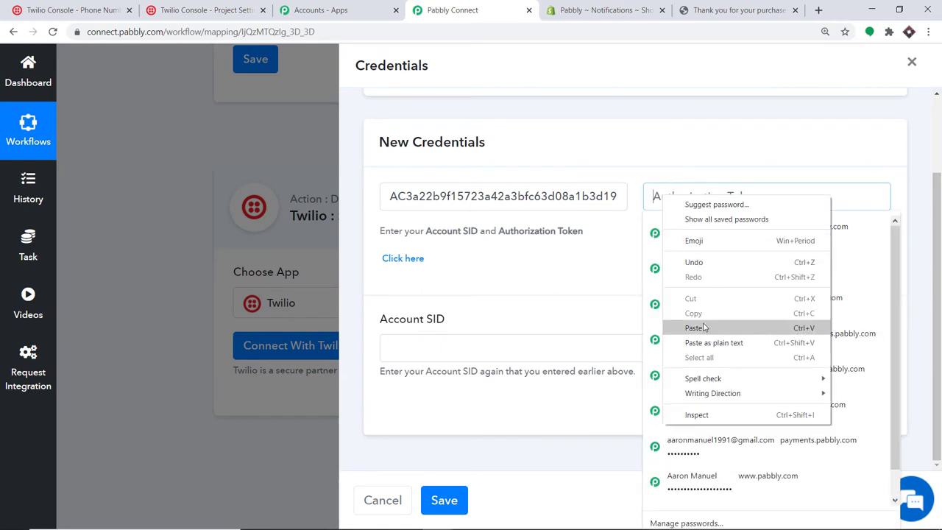
click(705, 327)
click(637, 251)
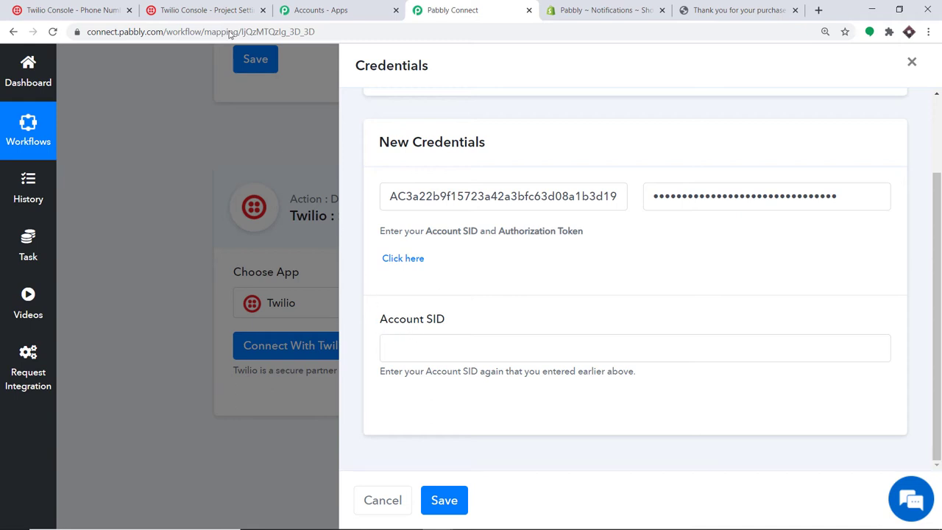
- Copy the live Account SID from the Twilio console into the repeat Account SID field in Pabbly Connect and save the credentials
click(210, 10)
drag(337, 250, 157, 252)
right_click(159, 250)
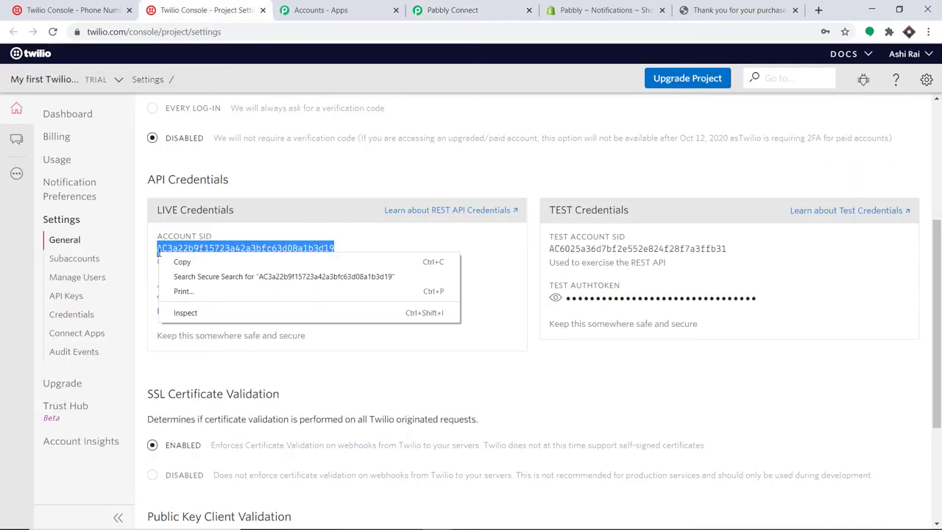
click(171, 261)
click(452, 10)
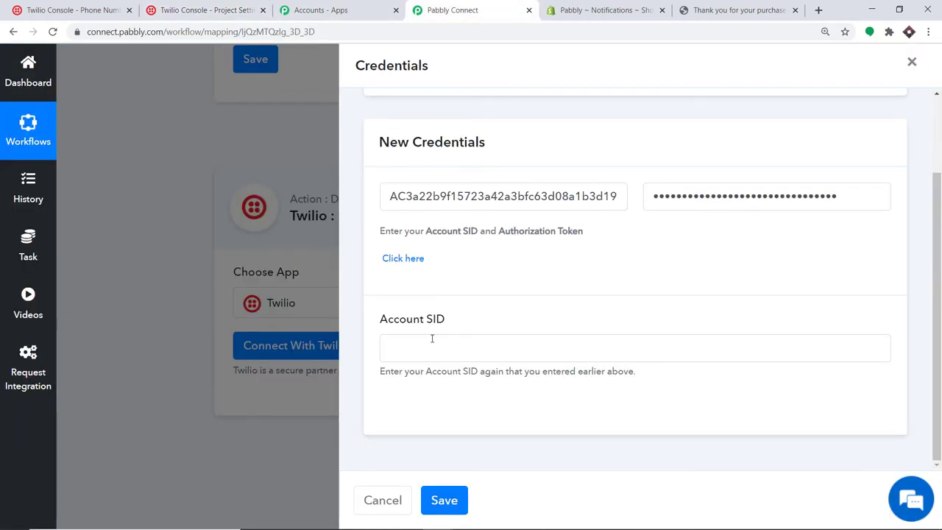
click(450, 335)
right_click(454, 336)
click(481, 239)
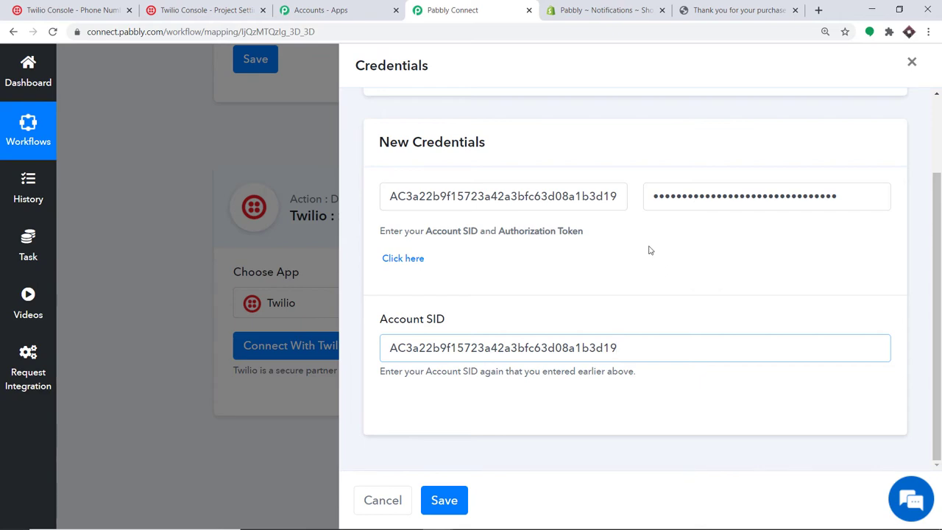
click(445, 505)
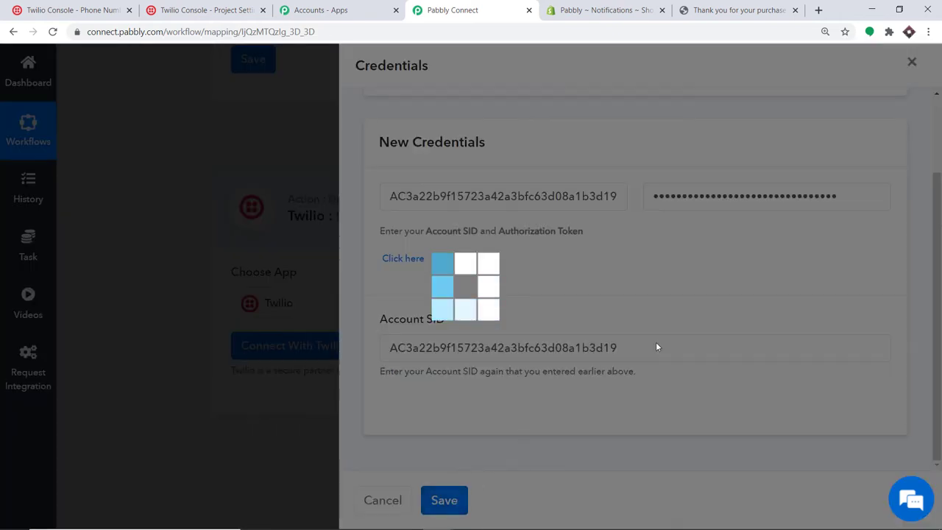
- Begin the SMS body with "Hello Mr/Ms" followed by the mapped billing_address > name value from the trigger
scroll(700, 308, down, 3)
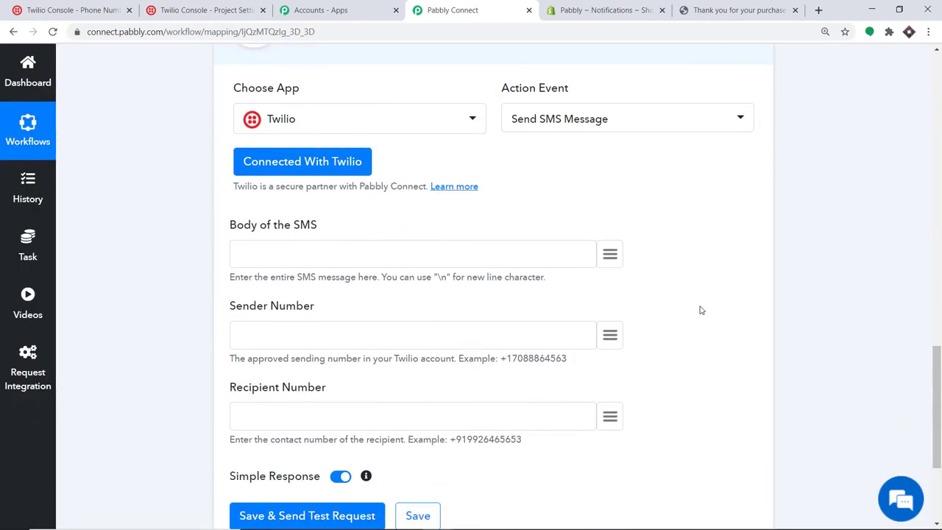
scroll(701, 310, down, 1)
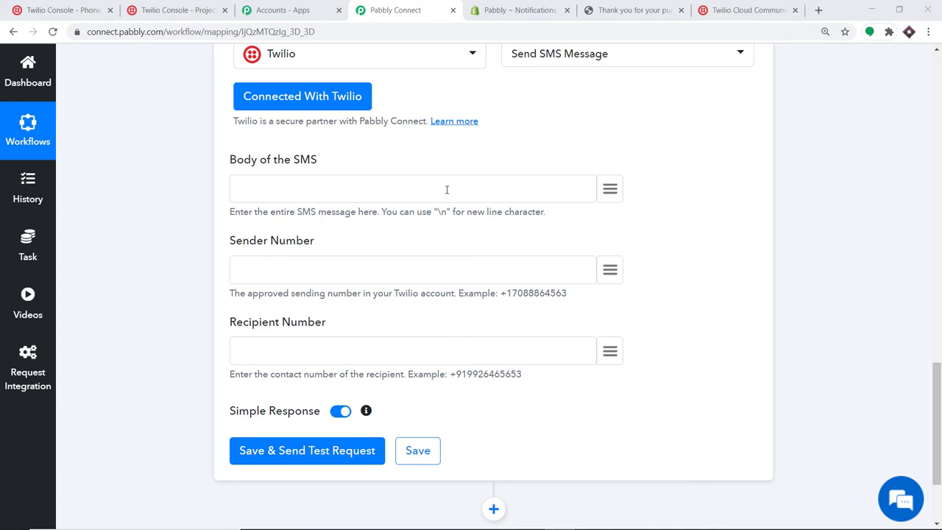
click(323, 185)
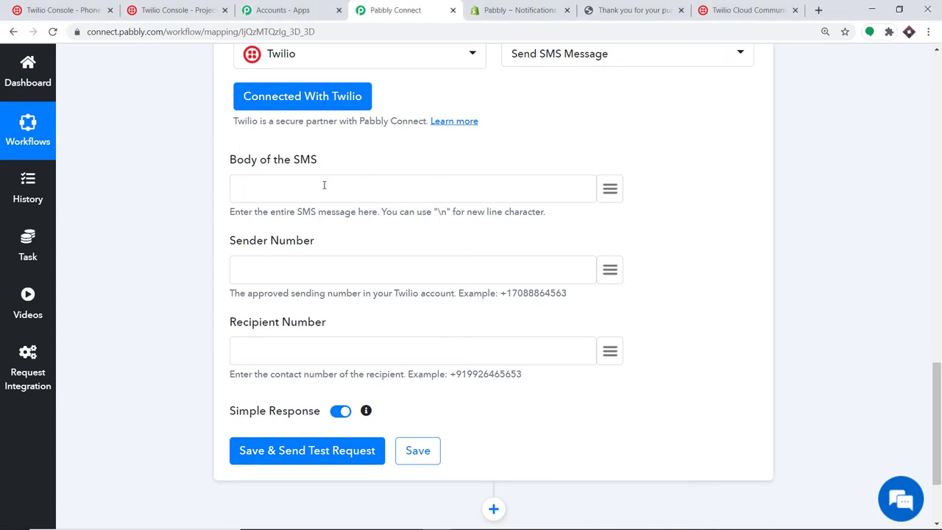
text(Hey)
text( M)
text(r/M)
text(s)
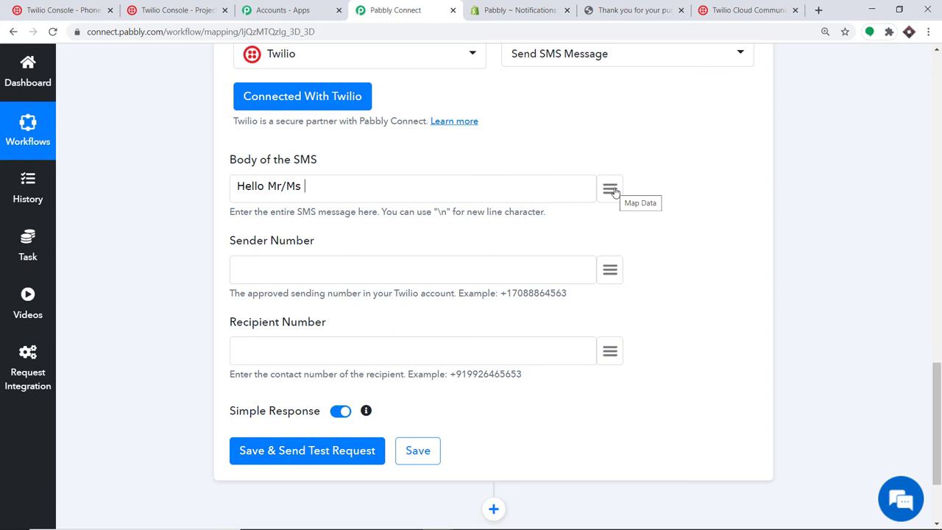
click(610, 190)
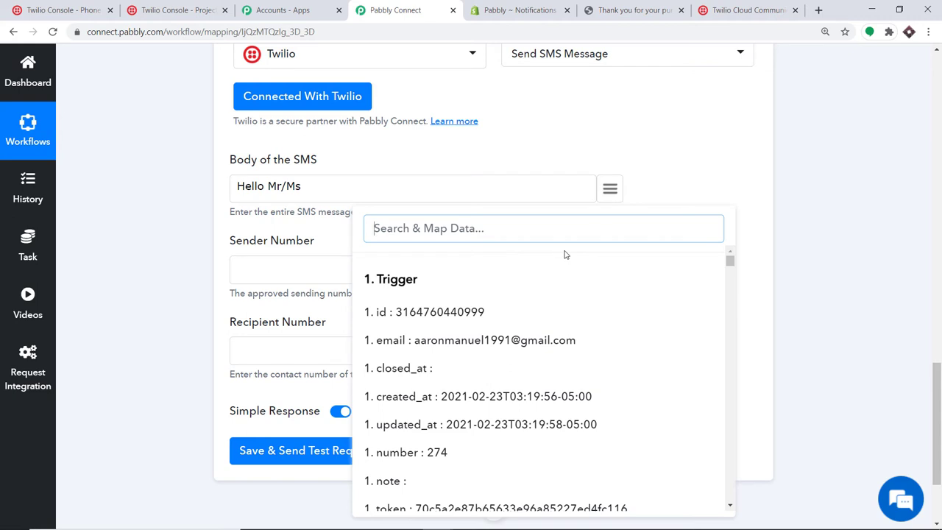
scroll(565, 255, down, 1)
text(AA)
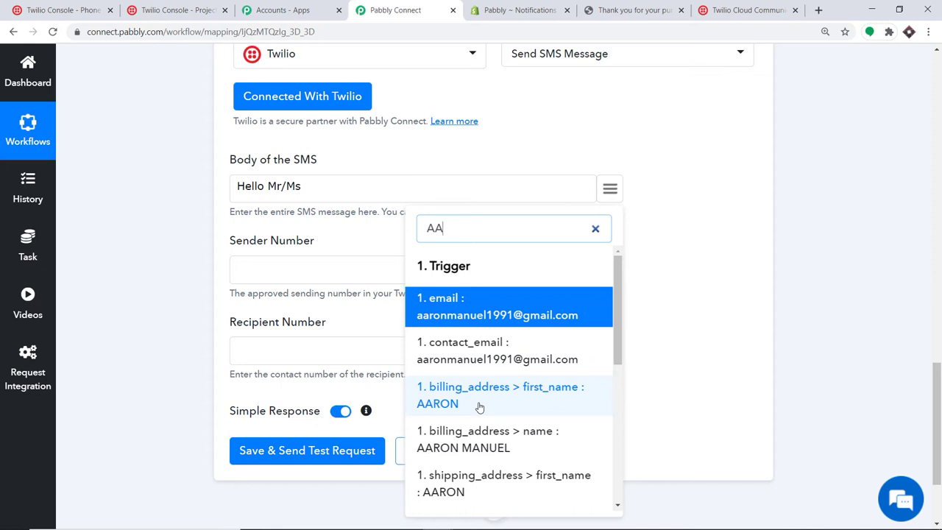
click(482, 447)
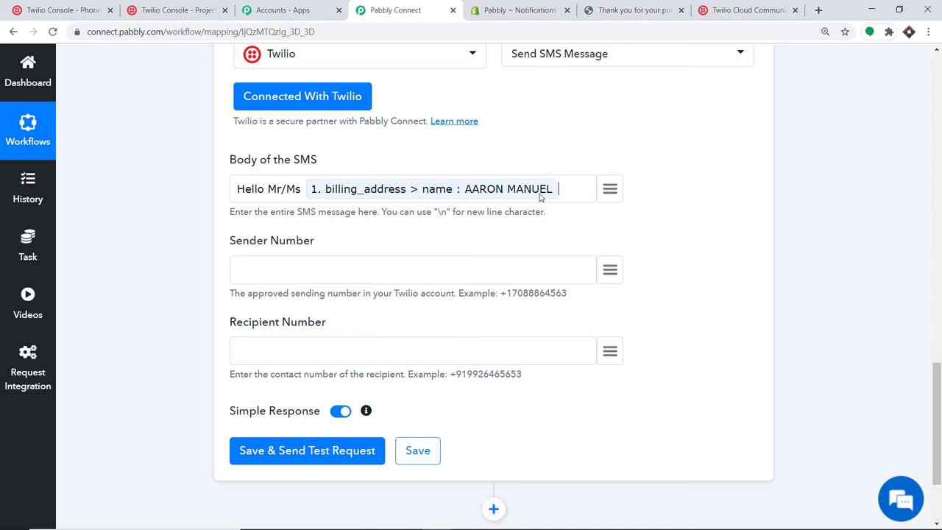
- Continue the SMS body with "your product will be delivered at this address" and the mapped billing_address > address1 value
text(your prod)
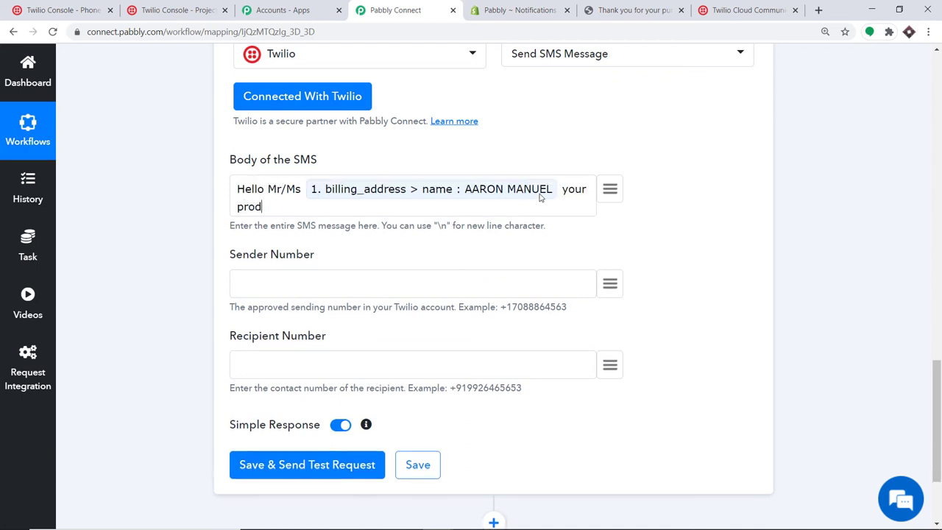
text(uct will be delivered)
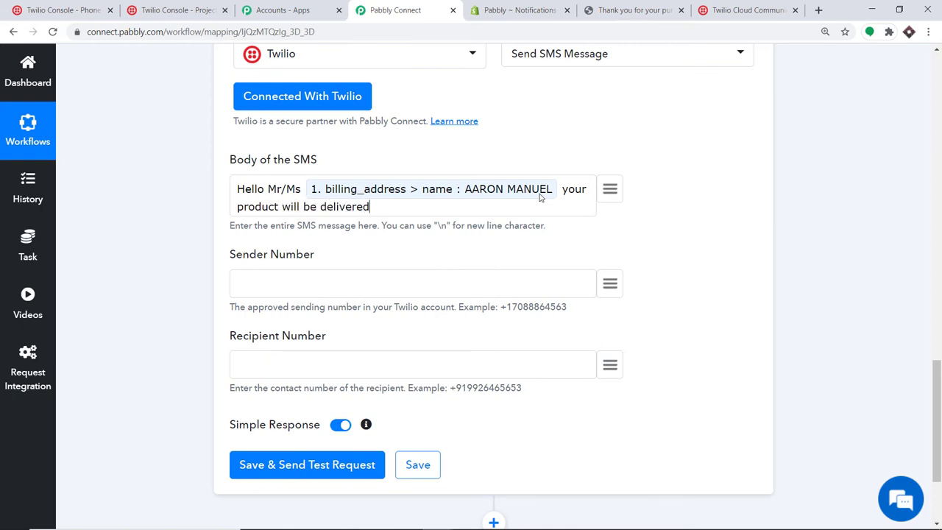
text( at this address)
click(605, 190)
text(add)
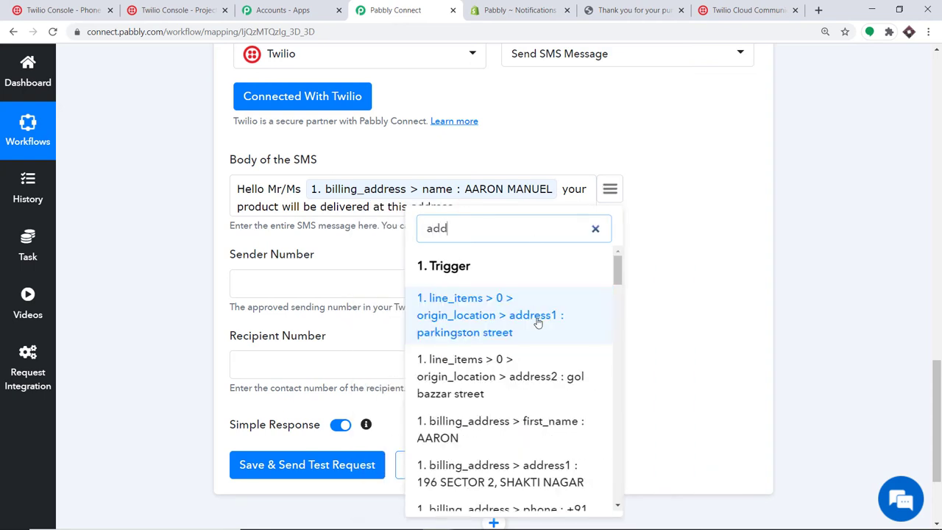
scroll(538, 317, down, 1)
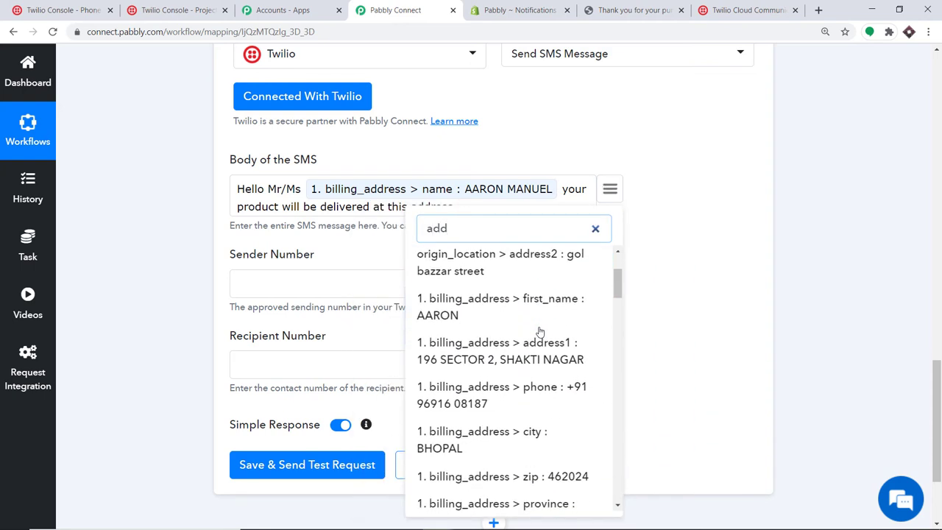
click(538, 332)
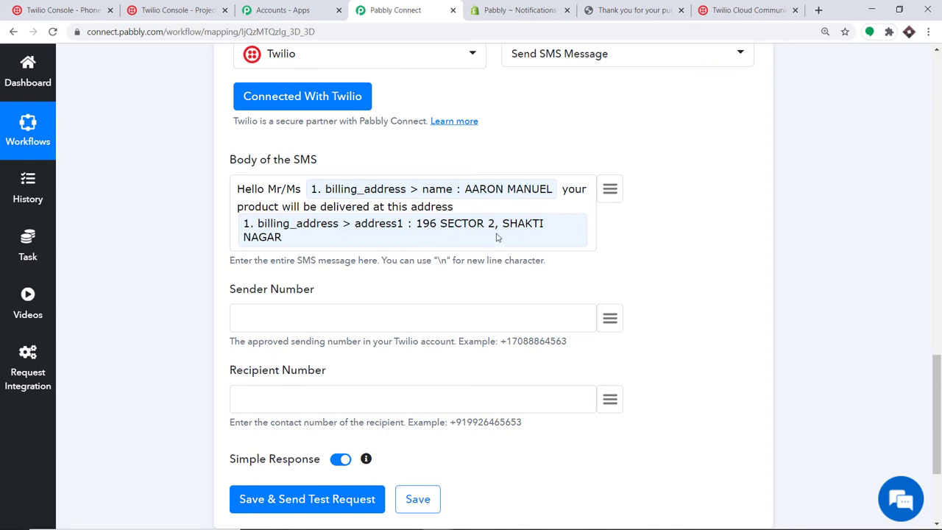
- Append the mapped billing_address > province and line_items > 0 > origin_location > city values to the SMS body
key(Return)
key(BackSpace)
click(615, 190)
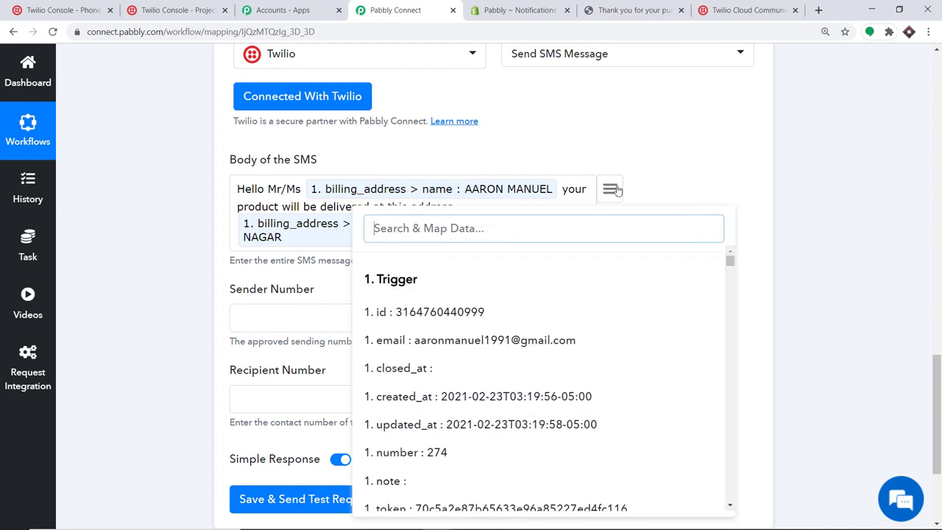
text(madhy)
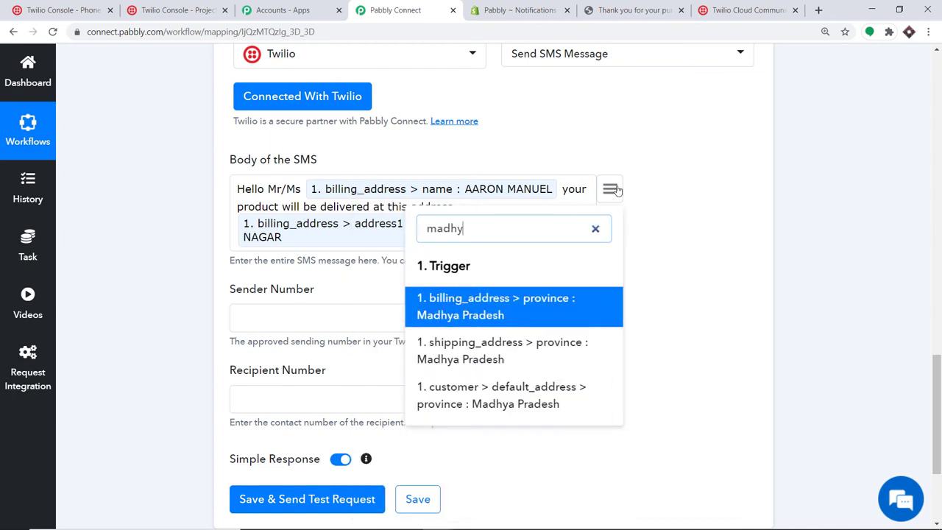
click(496, 302)
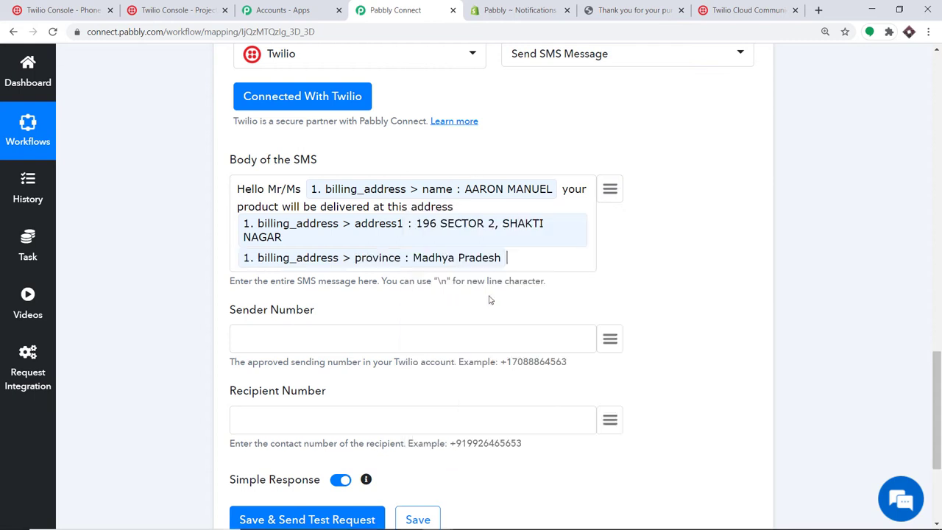
click(614, 190)
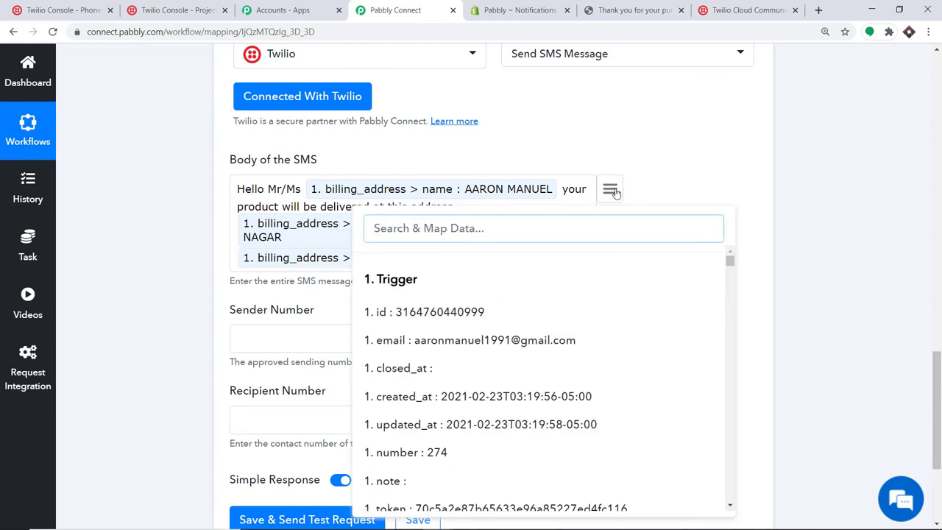
text(bhop)
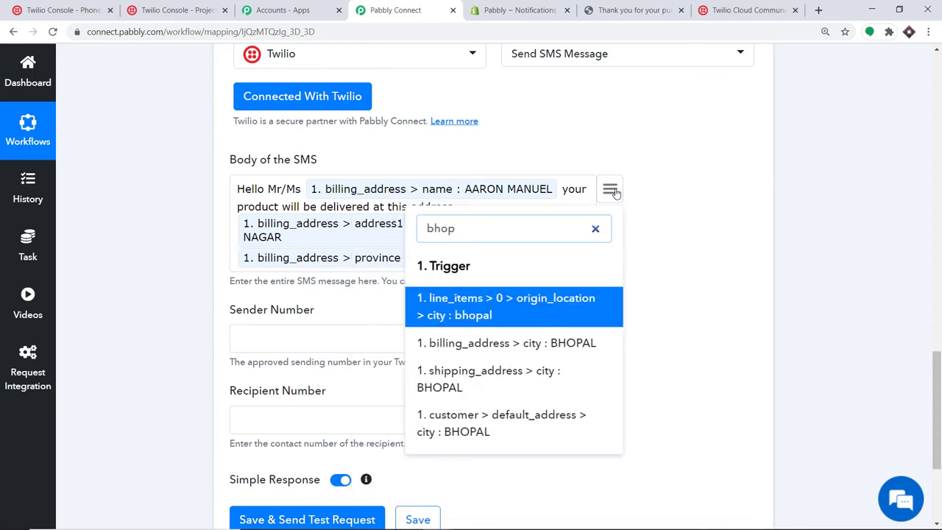
click(564, 306)
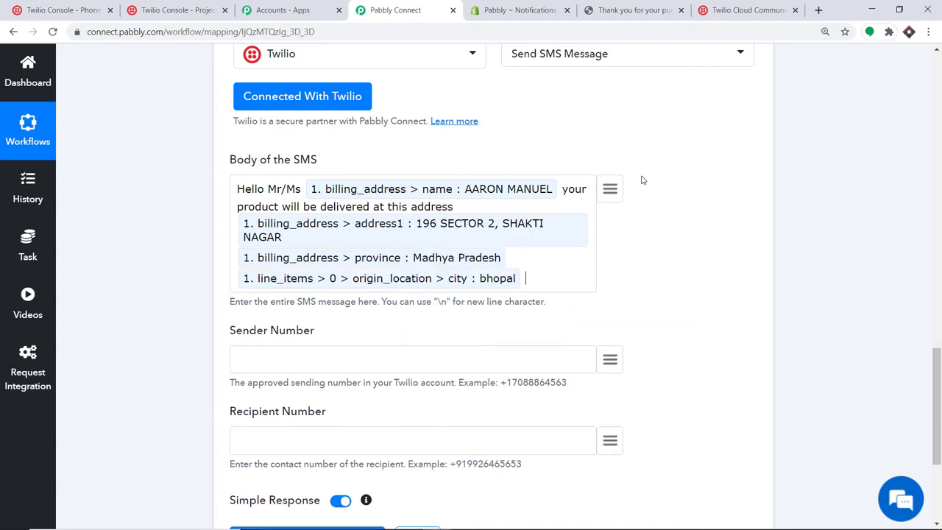
- Append the mapped billing_address > zip value from the trigger to the end of the SMS body
click(608, 197)
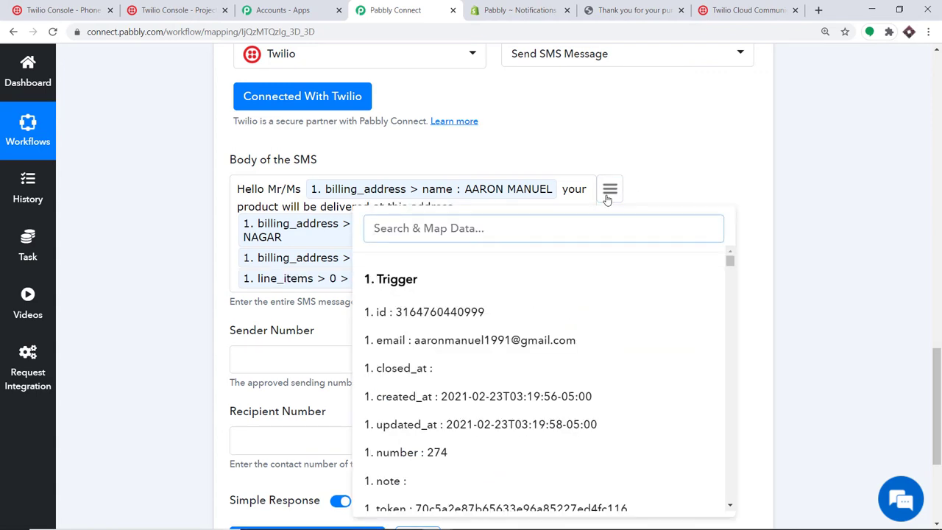
text(pin)
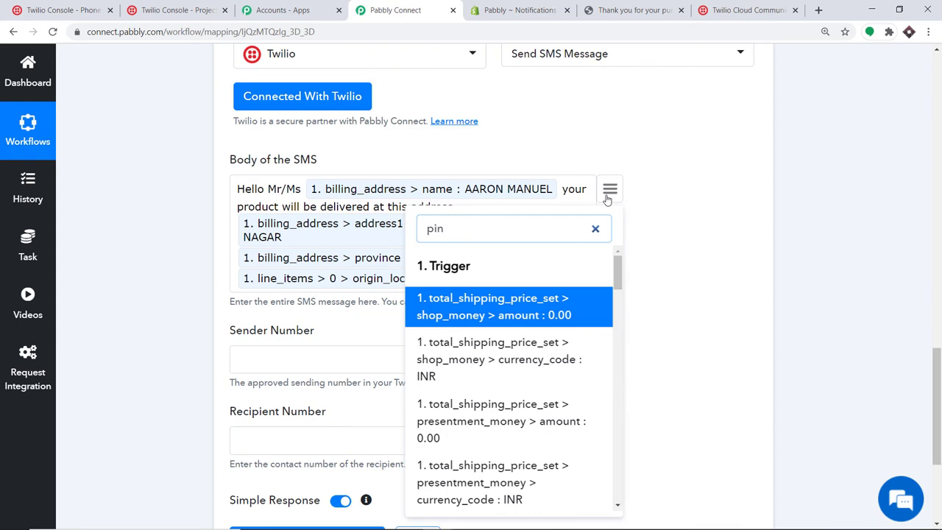
text(c)
key(BackSpace)
key(BackSpace)
key(BackSpace)
key(BackSpace)
text(462)
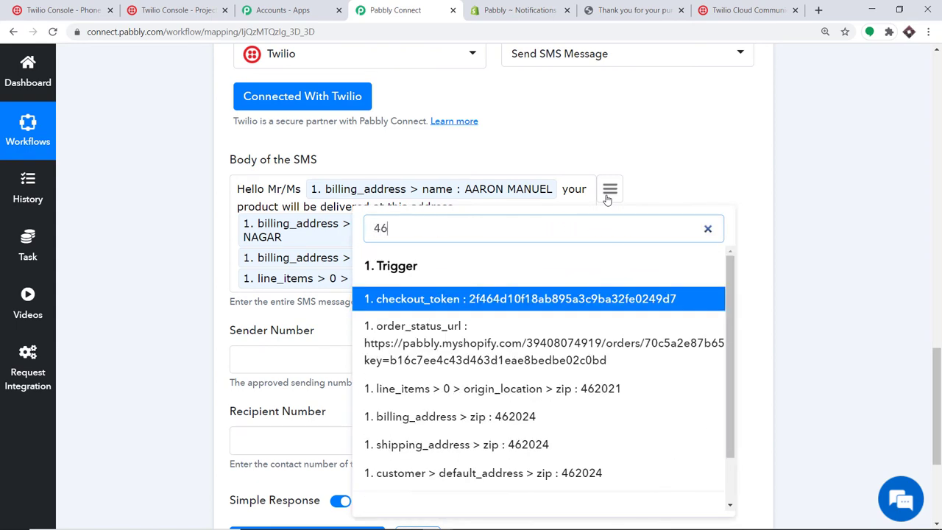
click(544, 343)
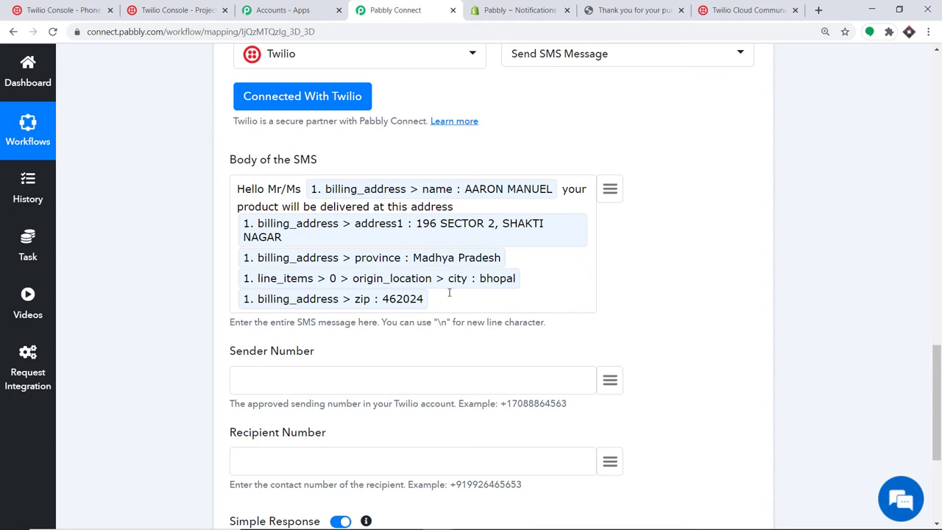
- Paste the copied Twilio phone number as the Sender Number
scroll(449, 293, down, 3)
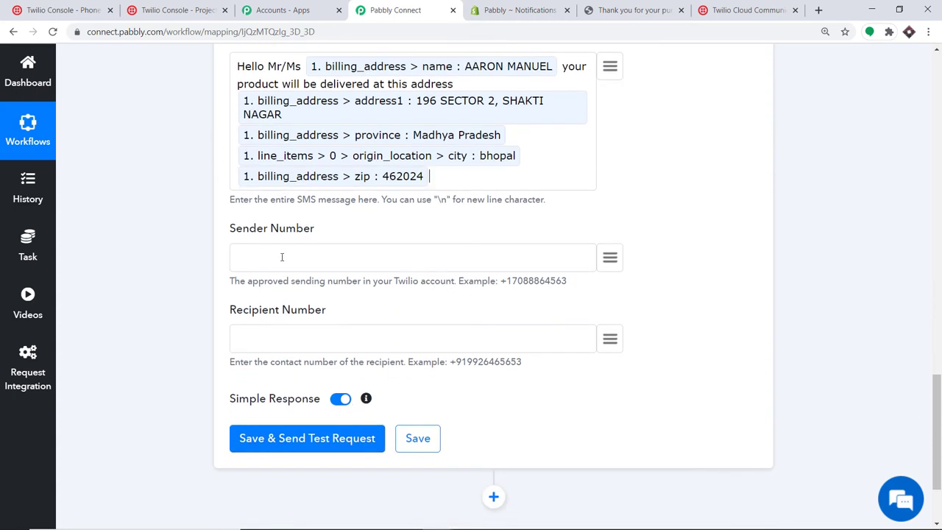
right_click(282, 256)
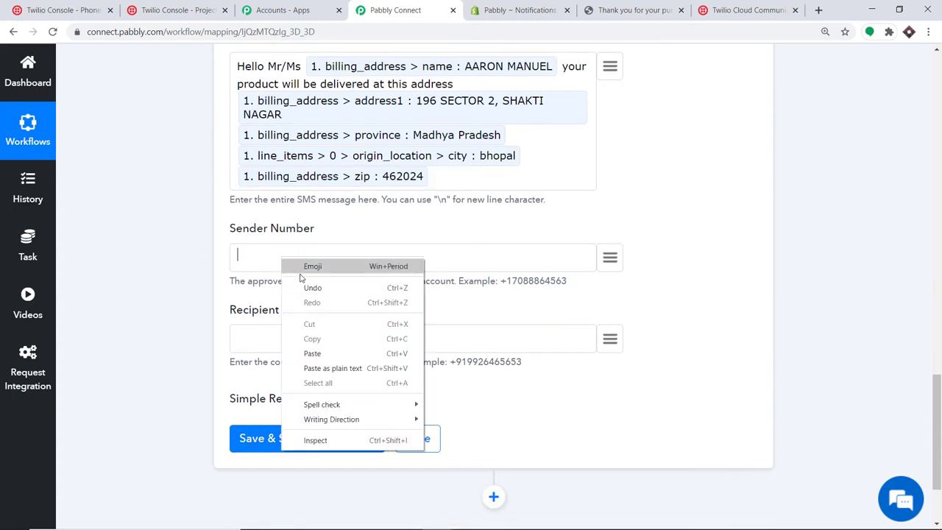
click(330, 354)
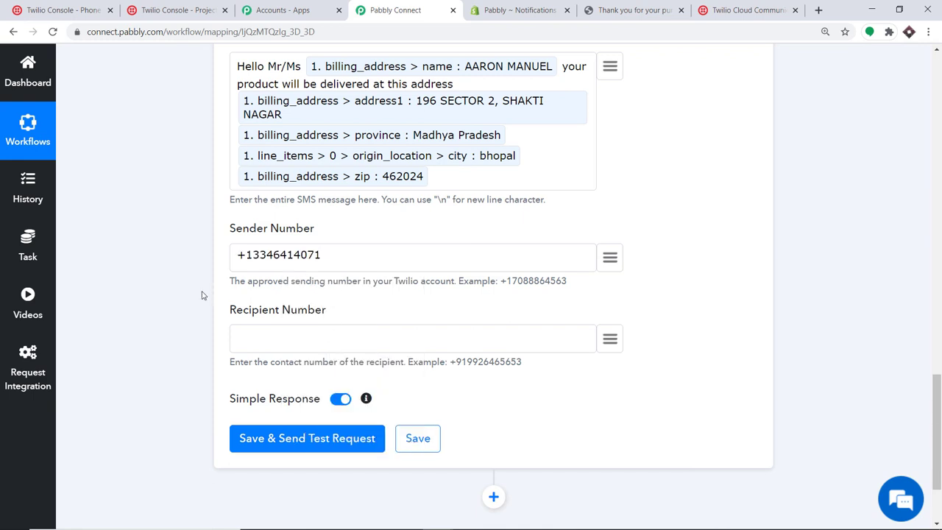
- Map the Recipient Number to the trigger's shipping_address > phone value
scroll(486, 294, down, 3)
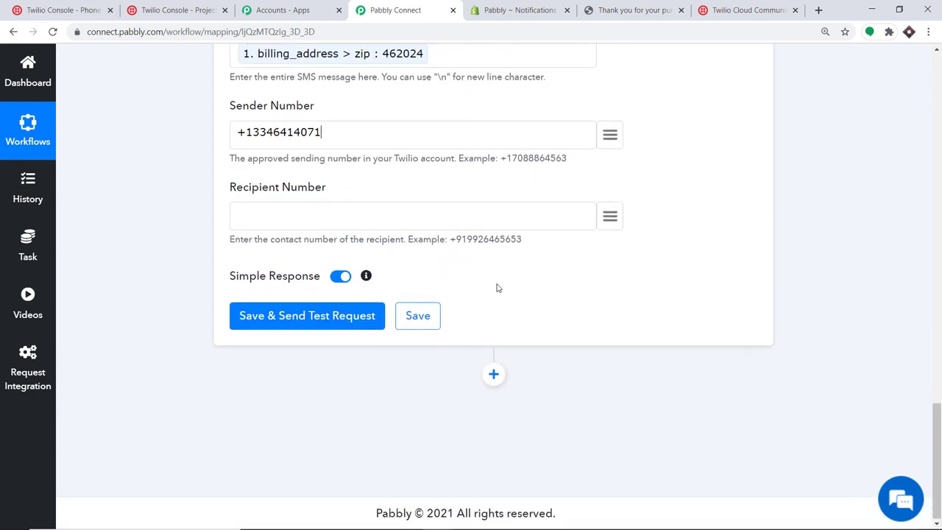
click(608, 217)
scroll(519, 346, down, 5)
scroll(516, 349, down, 7)
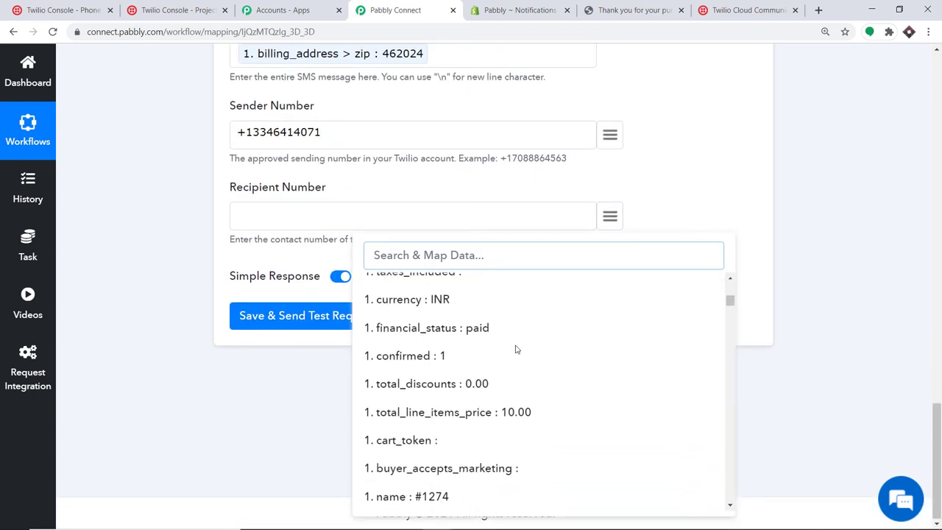
scroll(516, 346, down, 8)
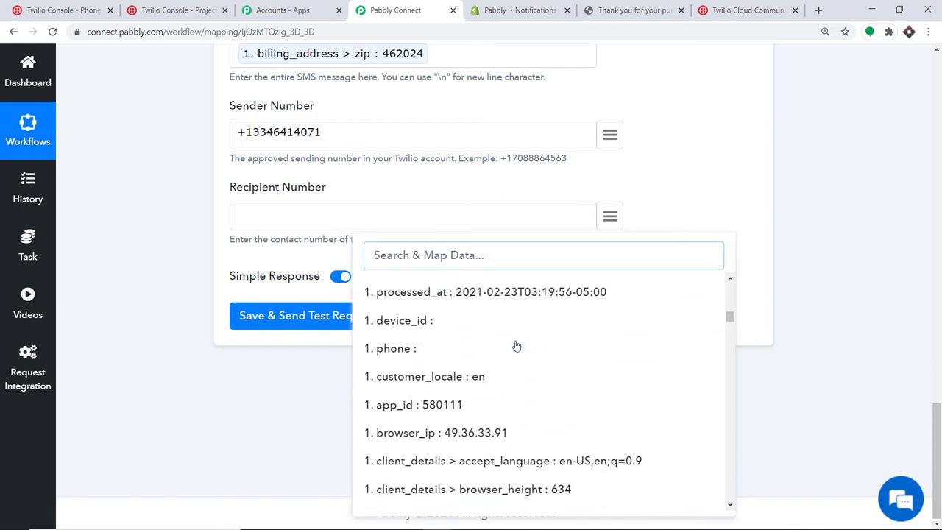
scroll(516, 346, down, 6)
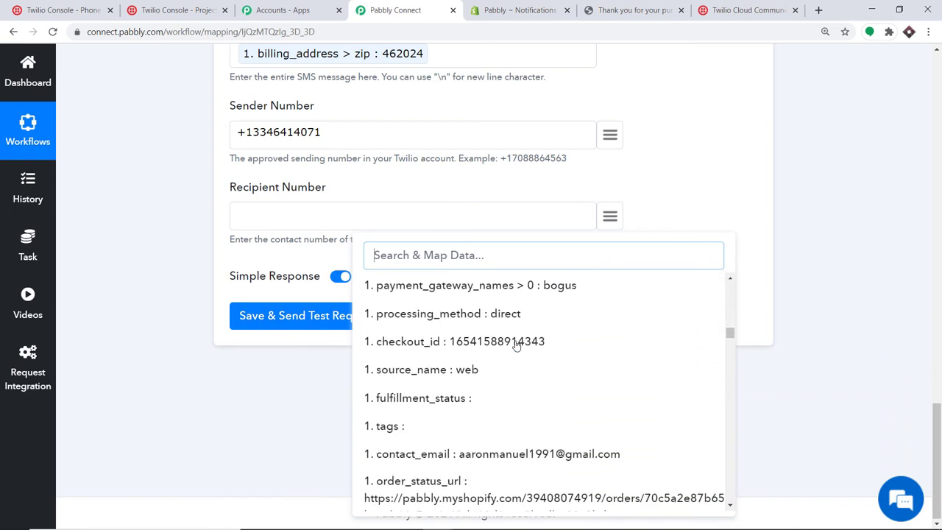
text(+91)
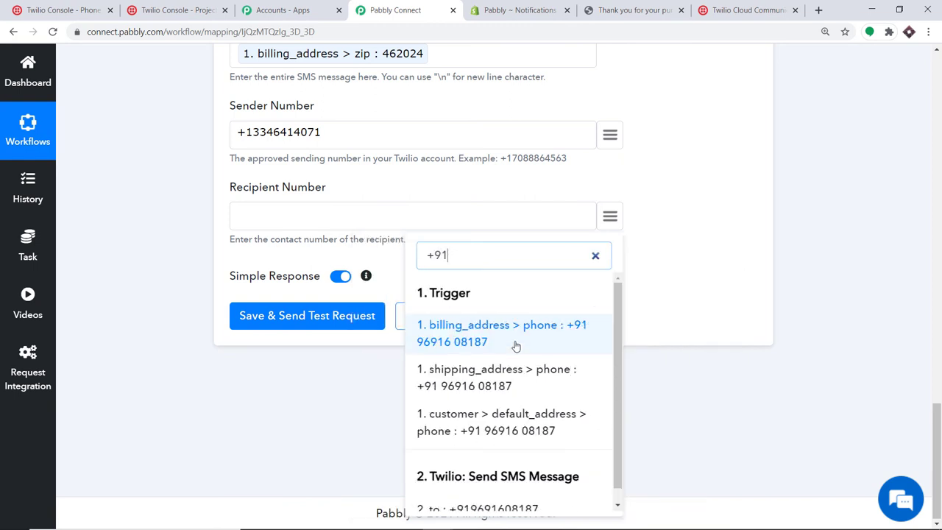
click(507, 368)
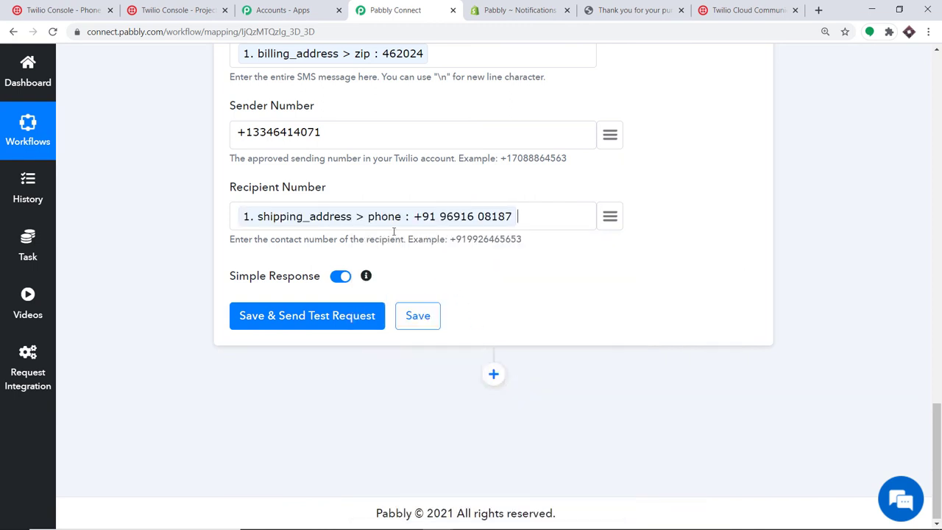
- Check the SMS fields, save the Twilio action with a test request, and review the API response
scroll(383, 225, up, 1)
scroll(383, 225, up, 2)
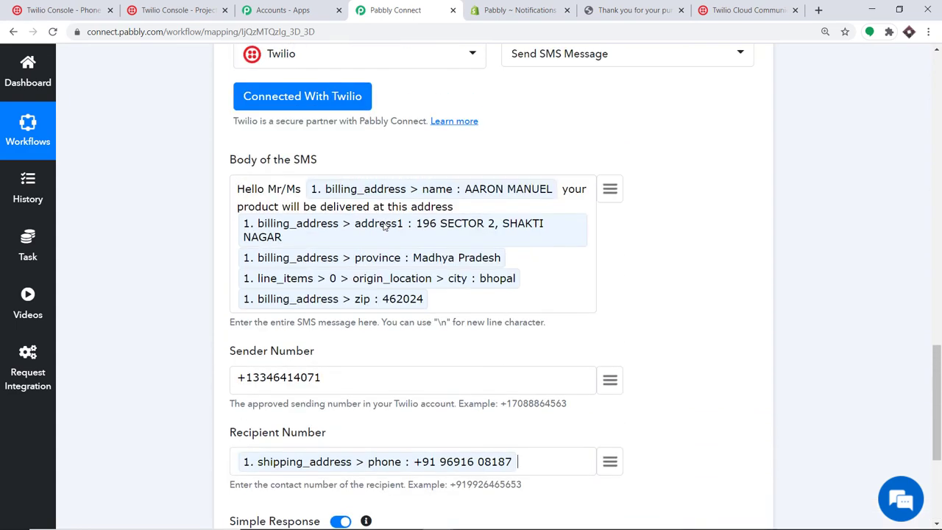
scroll(383, 225, down, 2)
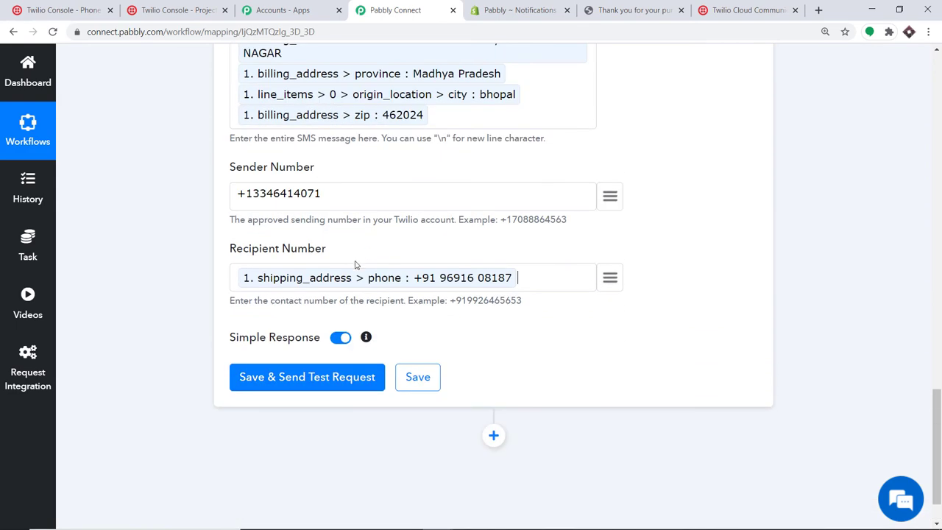
click(293, 378)
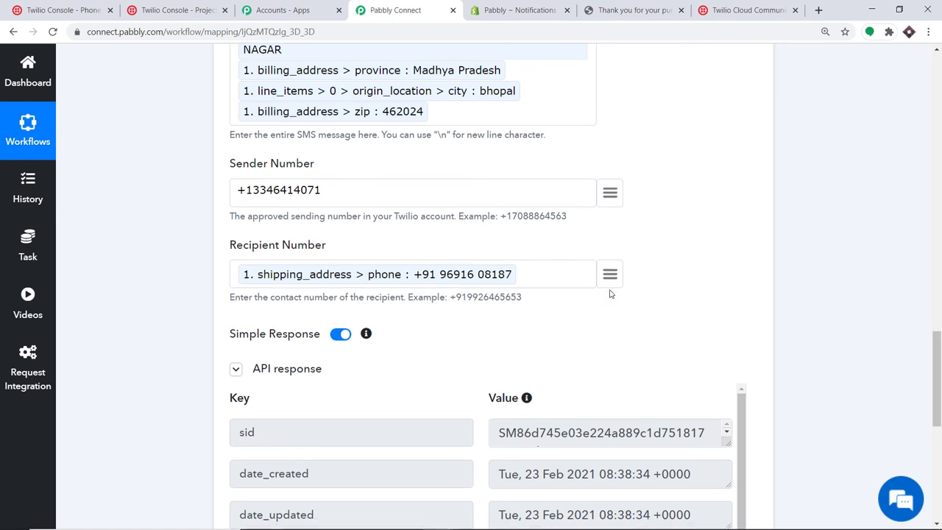
scroll(609, 293, down, 5)
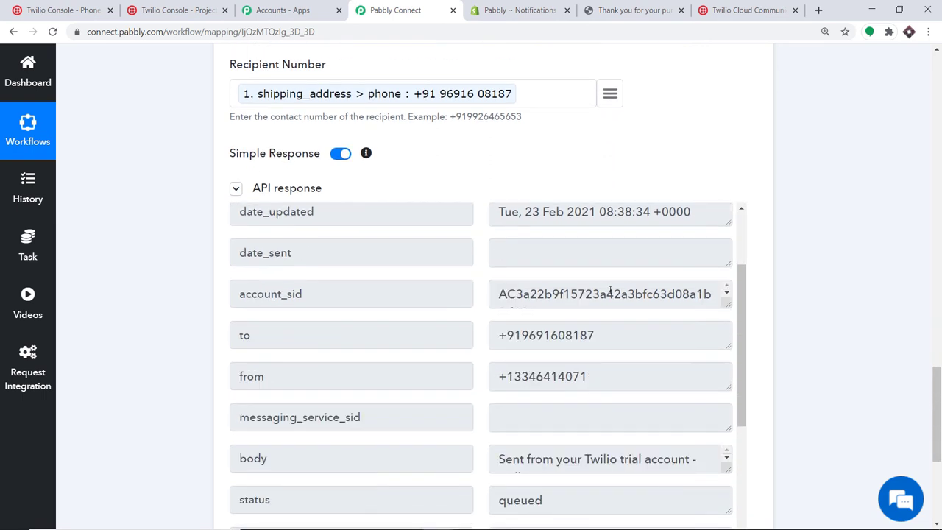
scroll(609, 294, up, 3)
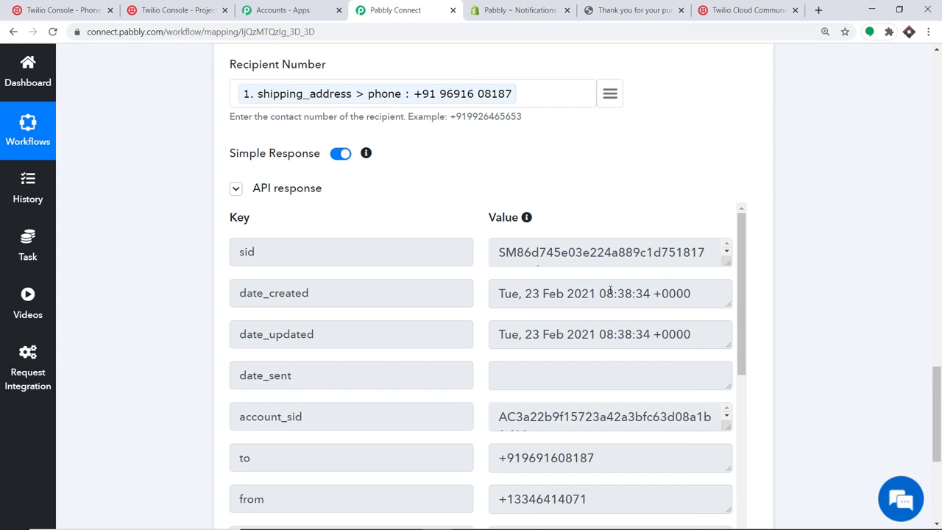
- Collapse the Twilio Send SMS Message action and the Shopify New Order trigger in the workflow
drag(938, 412, 938, 298)
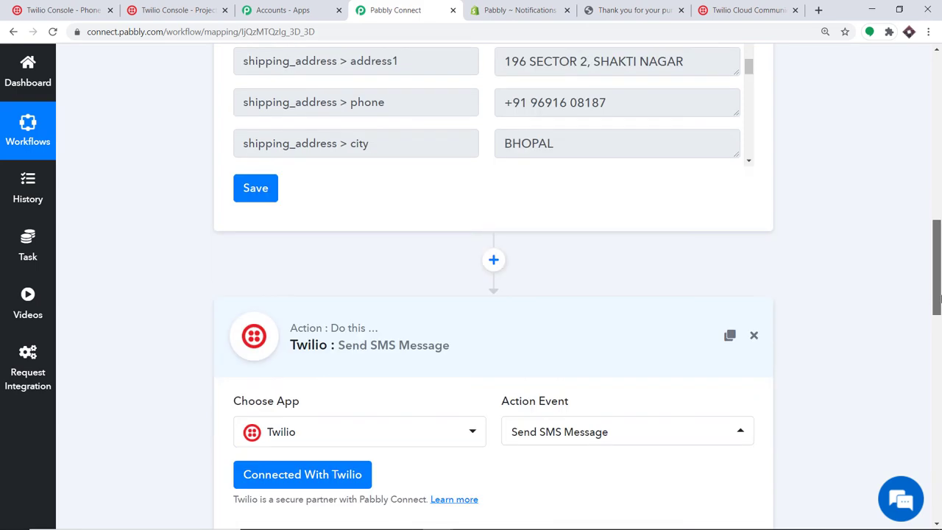
click(491, 320)
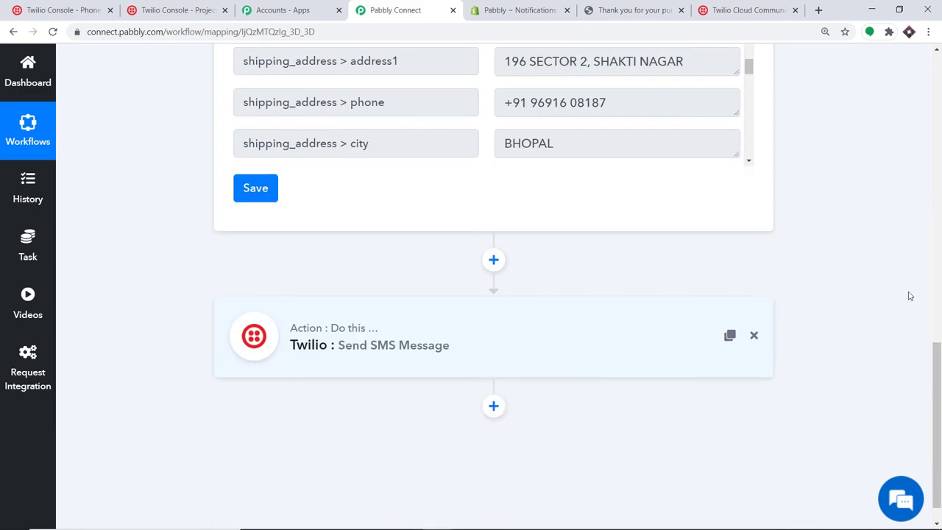
drag(933, 434, 938, 162)
click(474, 145)
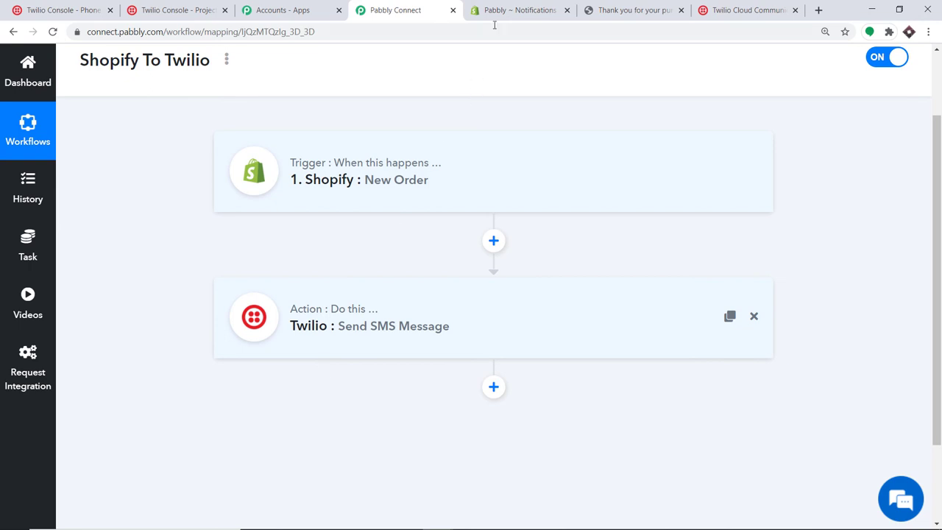
- Open the online store from Shopify admin and start buying the Folding Pet Dog Carrier from the catalog
key(ctrl+Tab)
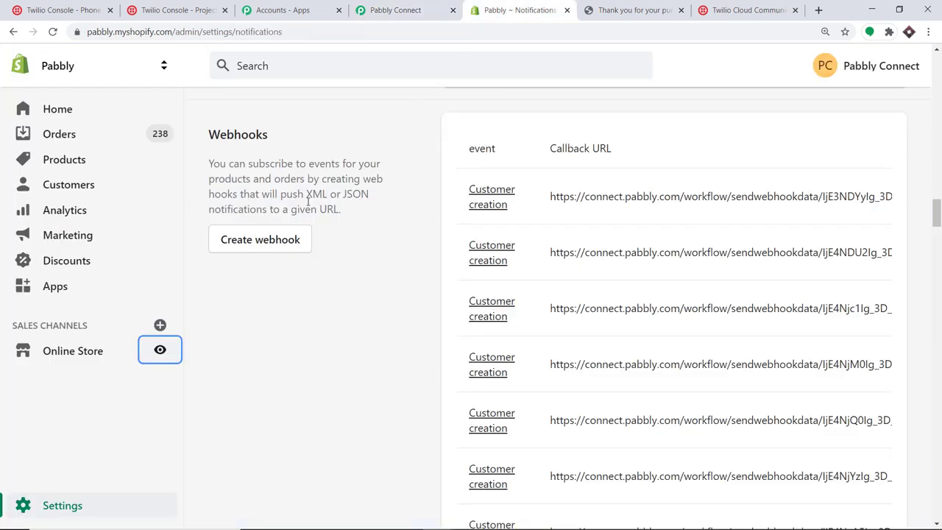
click(152, 357)
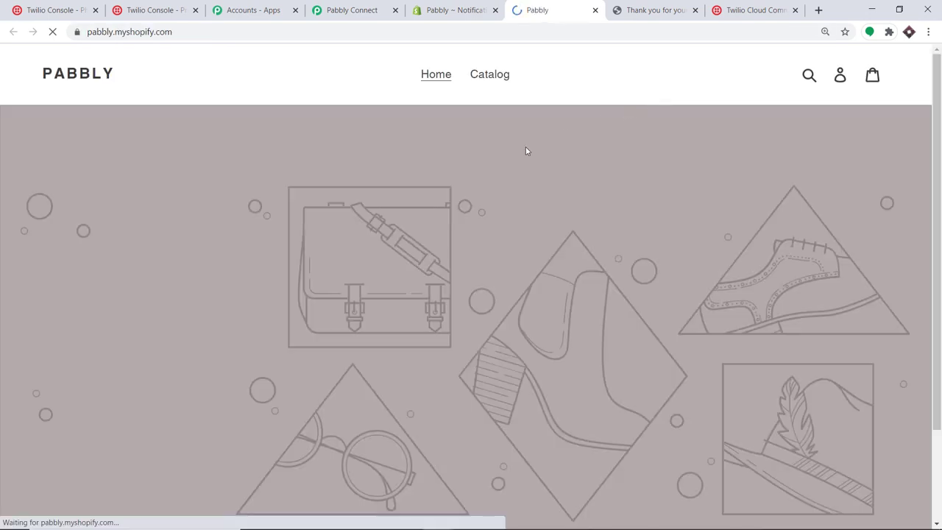
click(493, 87)
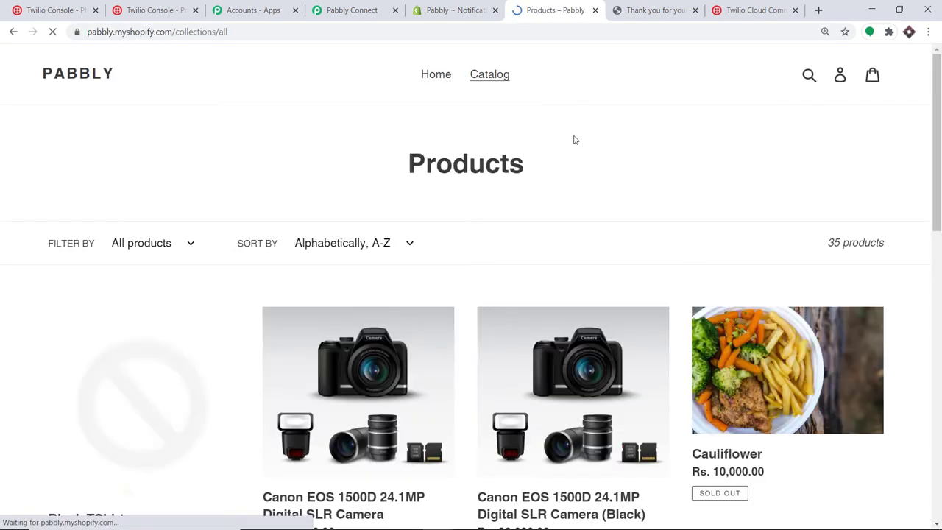
scroll(576, 143, down, 5)
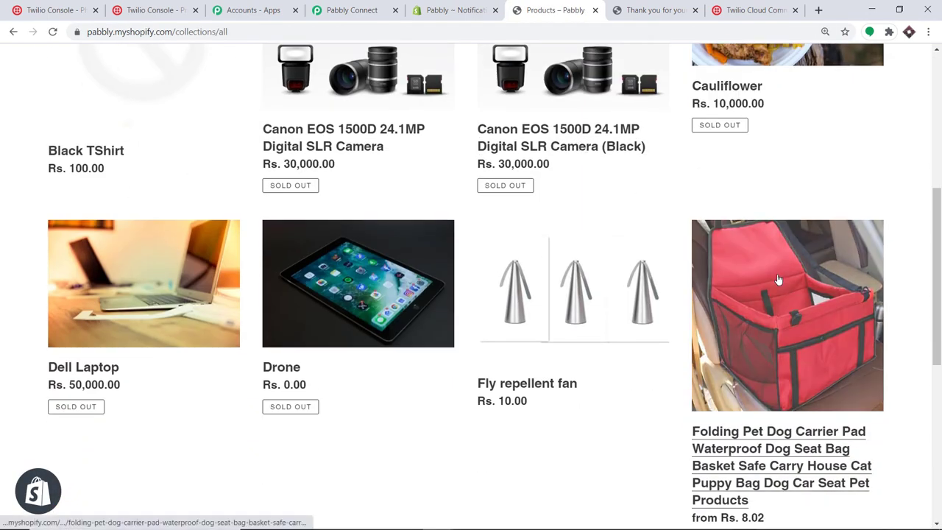
scroll(778, 279, down, 3)
click(765, 284)
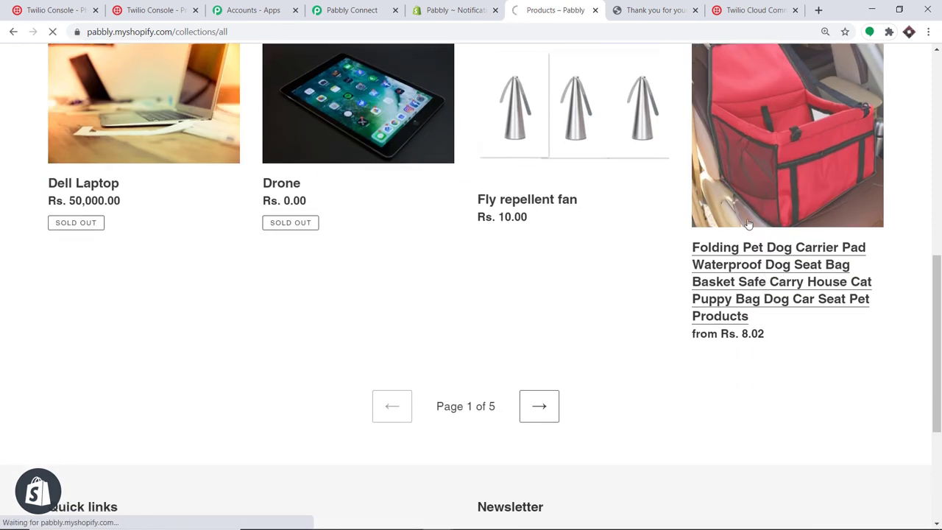
scroll(462, 115, down, 2)
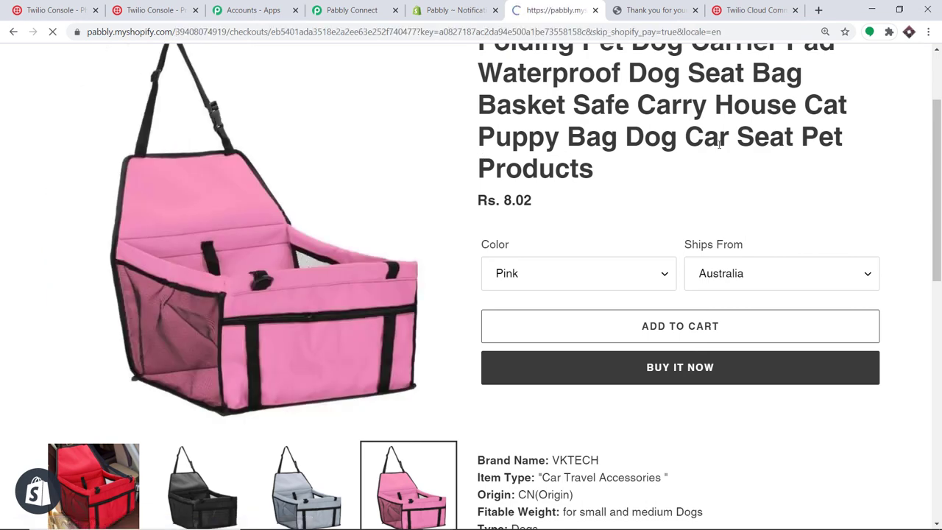
- Fill the checkout with a saved contact's e-mail and shipping address, and replace the phone number with the copied one
click(217, 212)
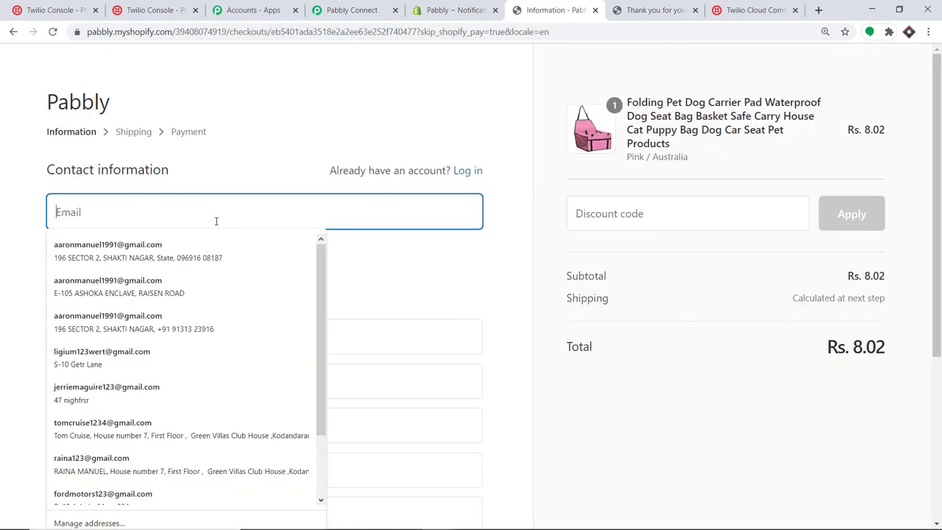
click(96, 360)
scroll(221, 294, down, 2)
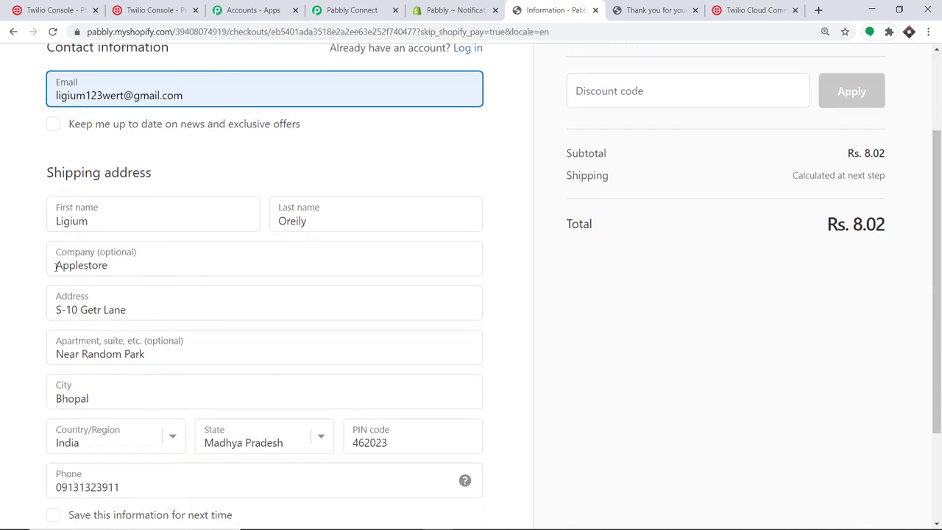
scroll(102, 265, down, 1)
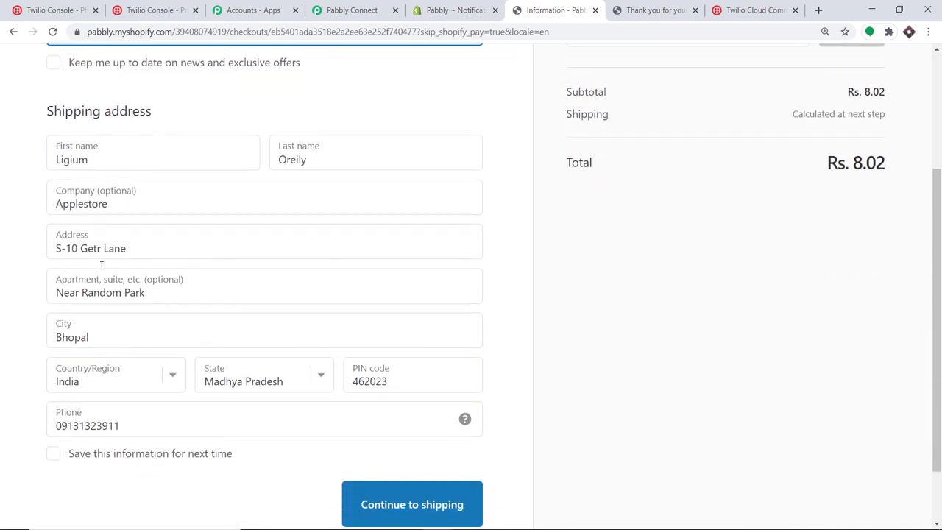
click(125, 426)
drag(126, 426, 53, 431)
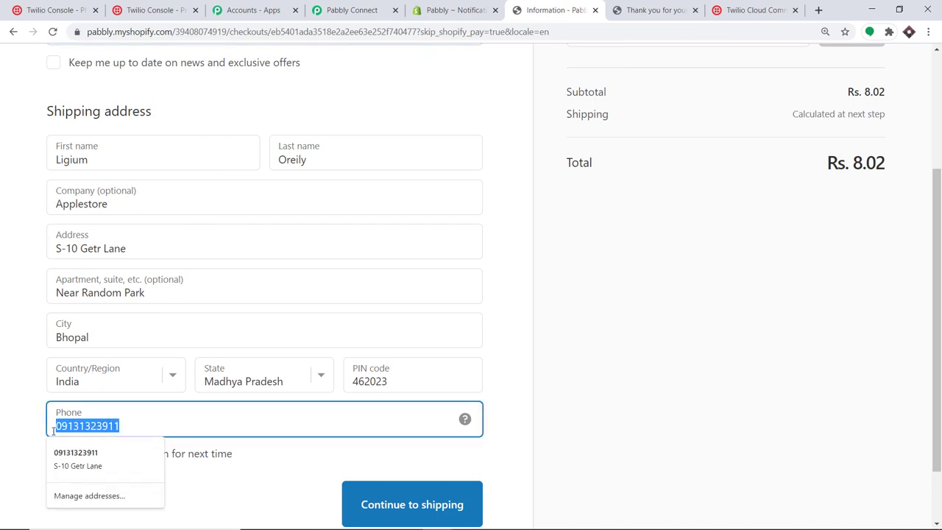
key(ctrl+v)
click(583, 285)
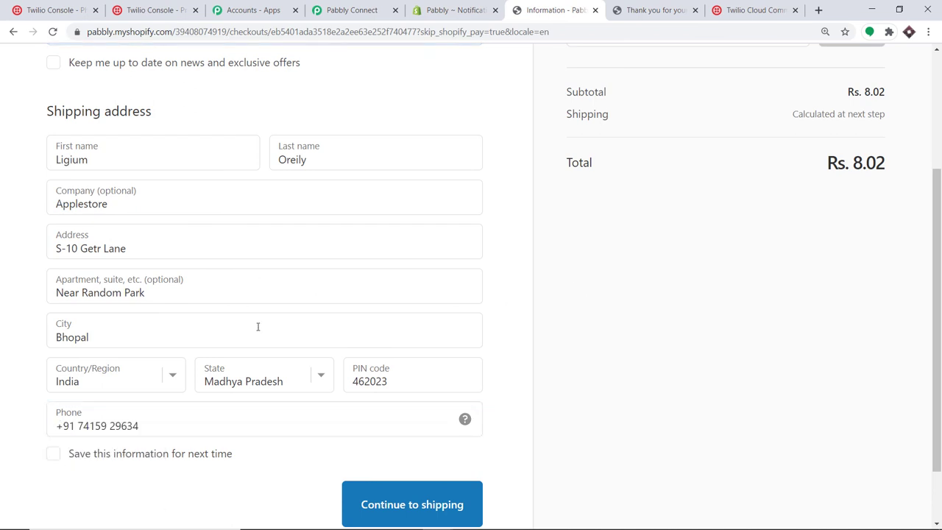
- Continue the checkout with the free Standard shipping method to the payment stage
click(399, 508)
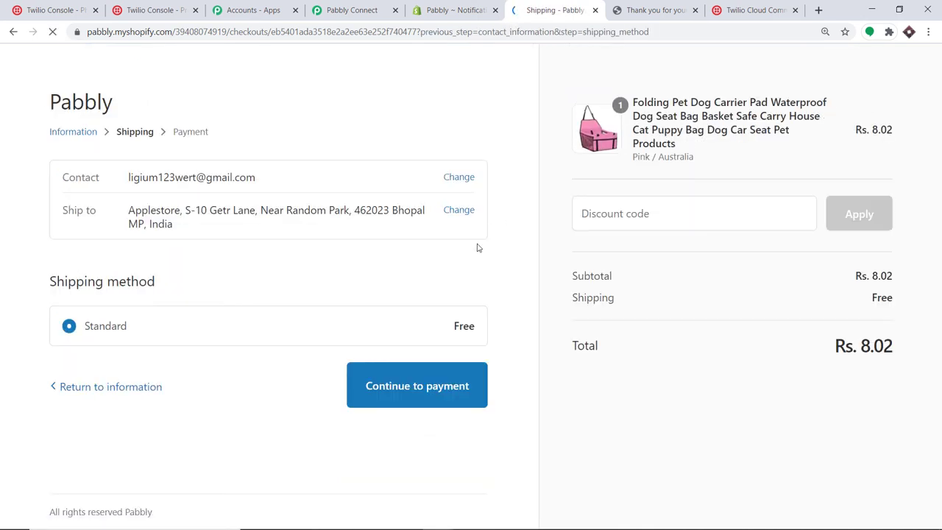
click(434, 384)
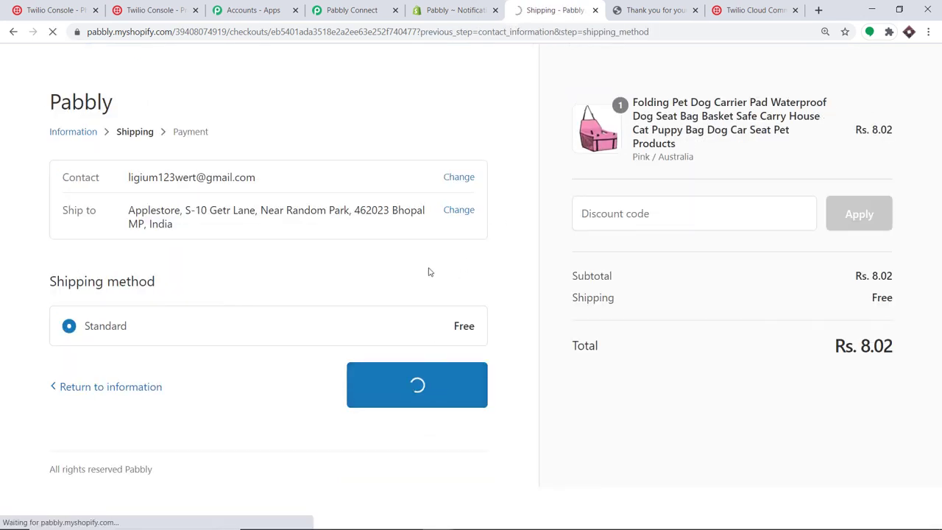
scroll(412, 275, down, 2)
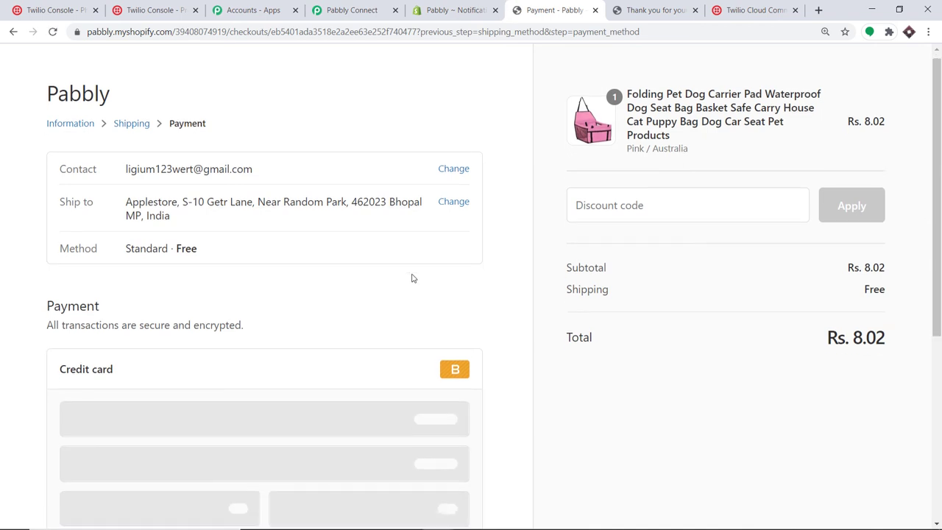
- Enter the card number, cardholder name, expiration date and security code in the credit card form, and pay for the order
click(131, 306)
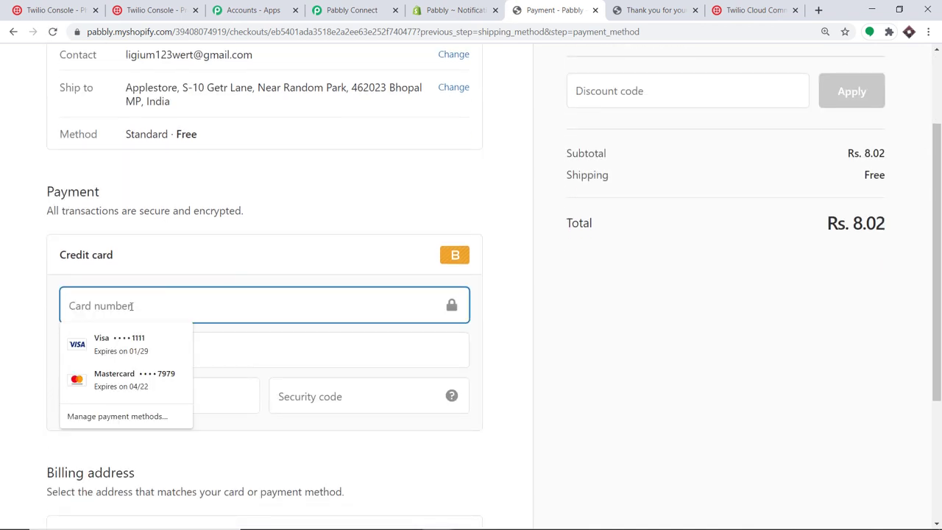
click(258, 356)
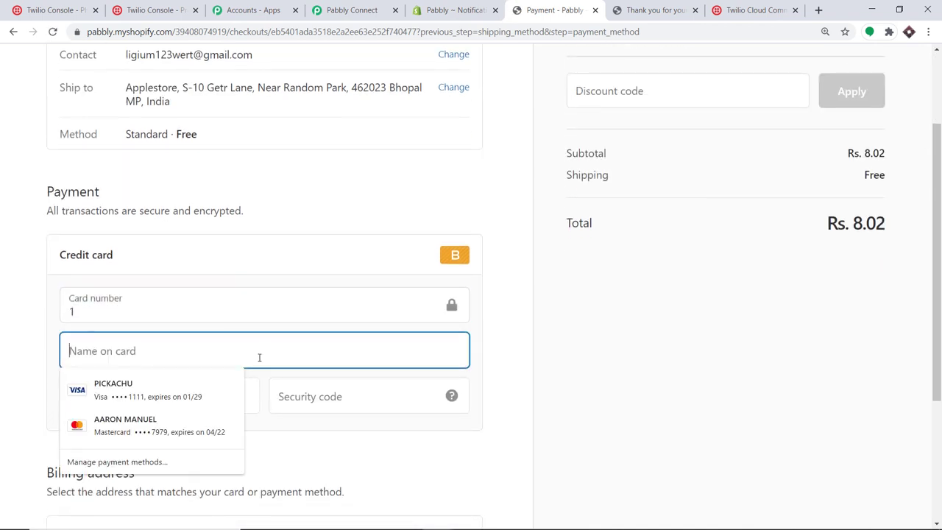
text(PICKACHU)
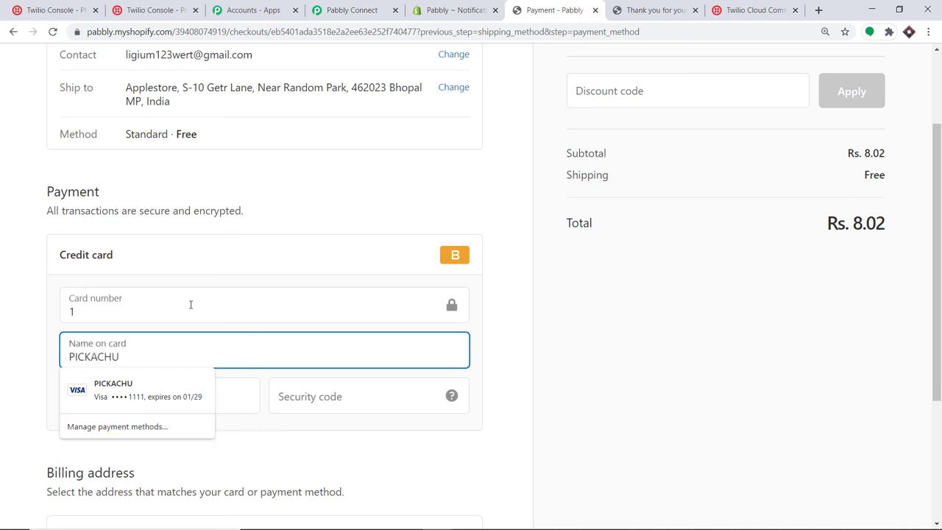
click(191, 397)
text(1)
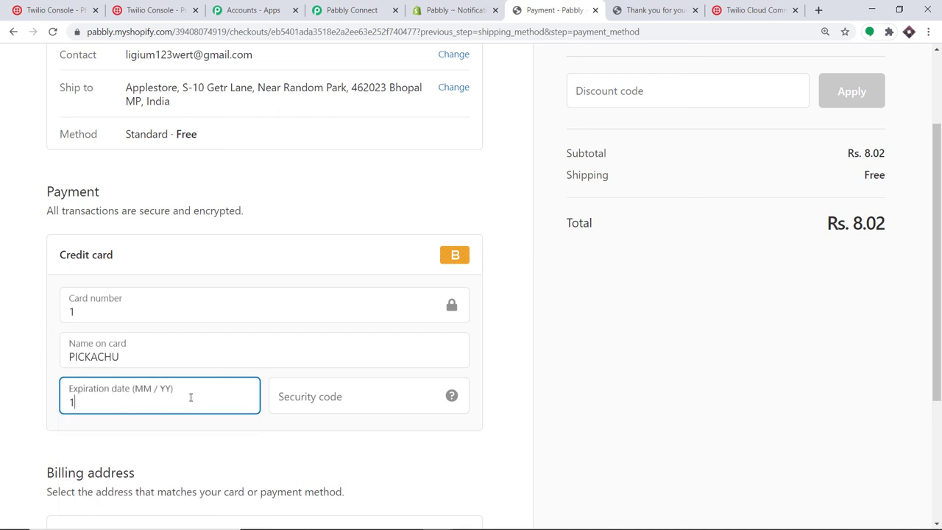
text(0 / 25)
click(324, 396)
text(234)
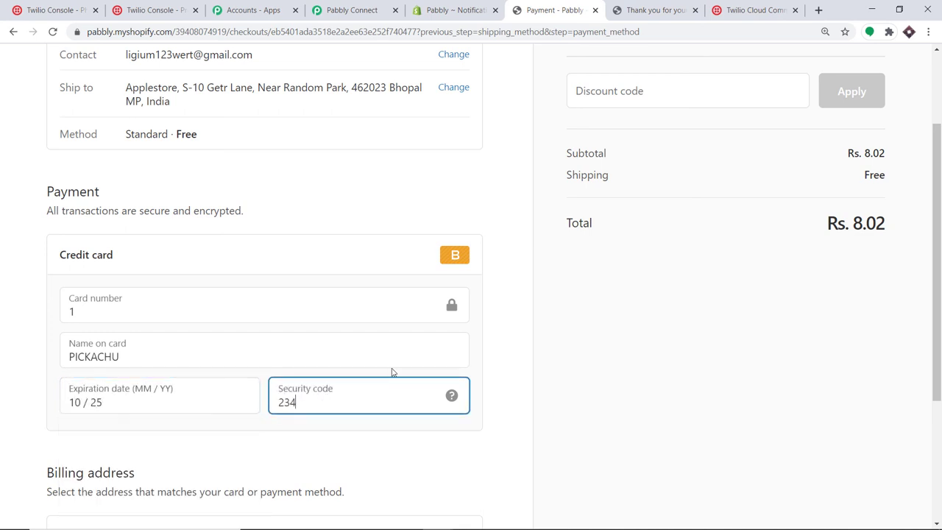
scroll(442, 364, down, 3)
click(433, 429)
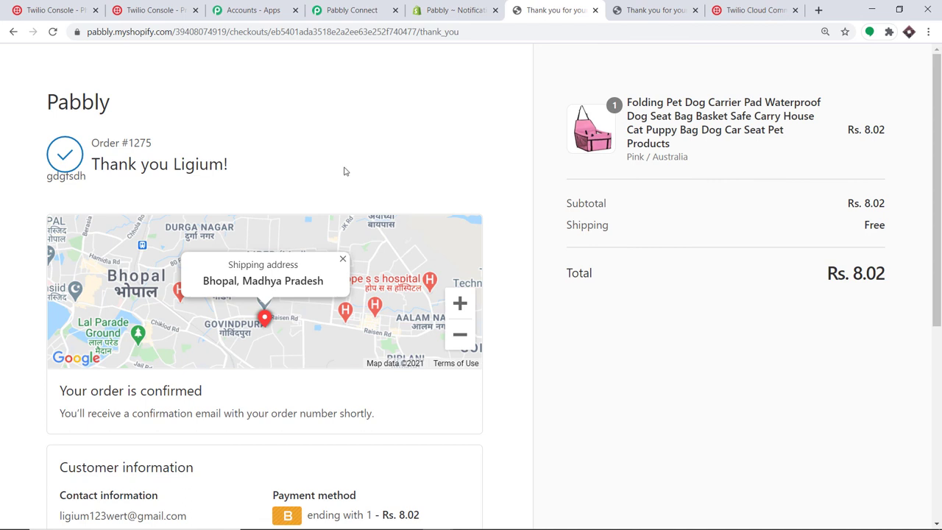
- Switch to the Twilio Console project settings
click(166, 10)
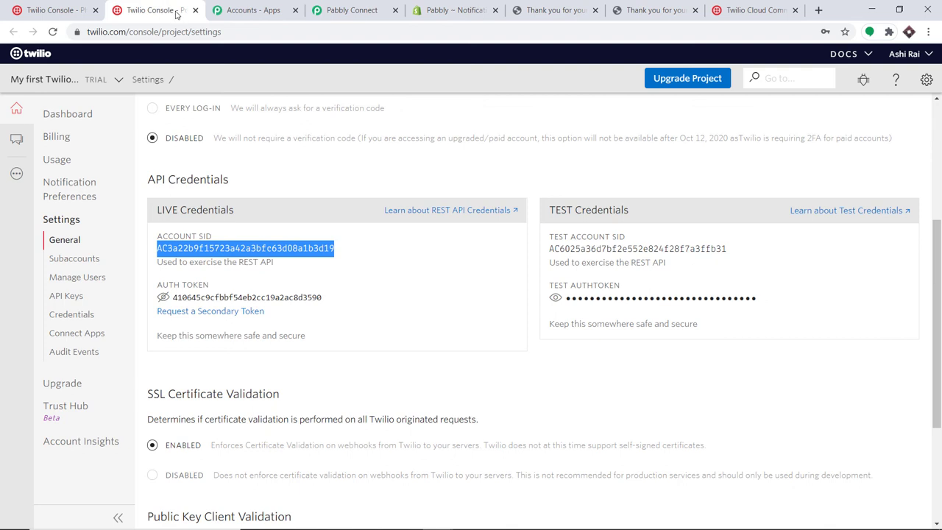